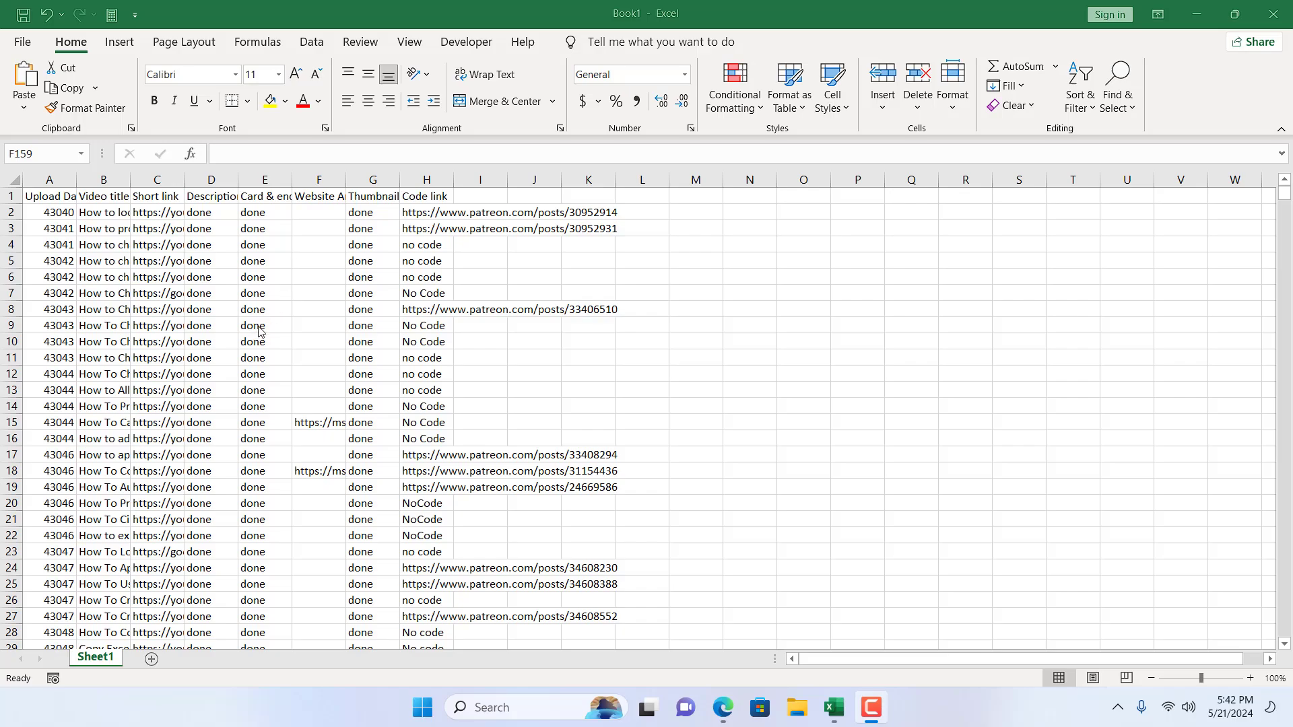
scroll(242, 294, down, 8)
scroll(233, 293, down, 5)
scroll(222, 293, up, 5)
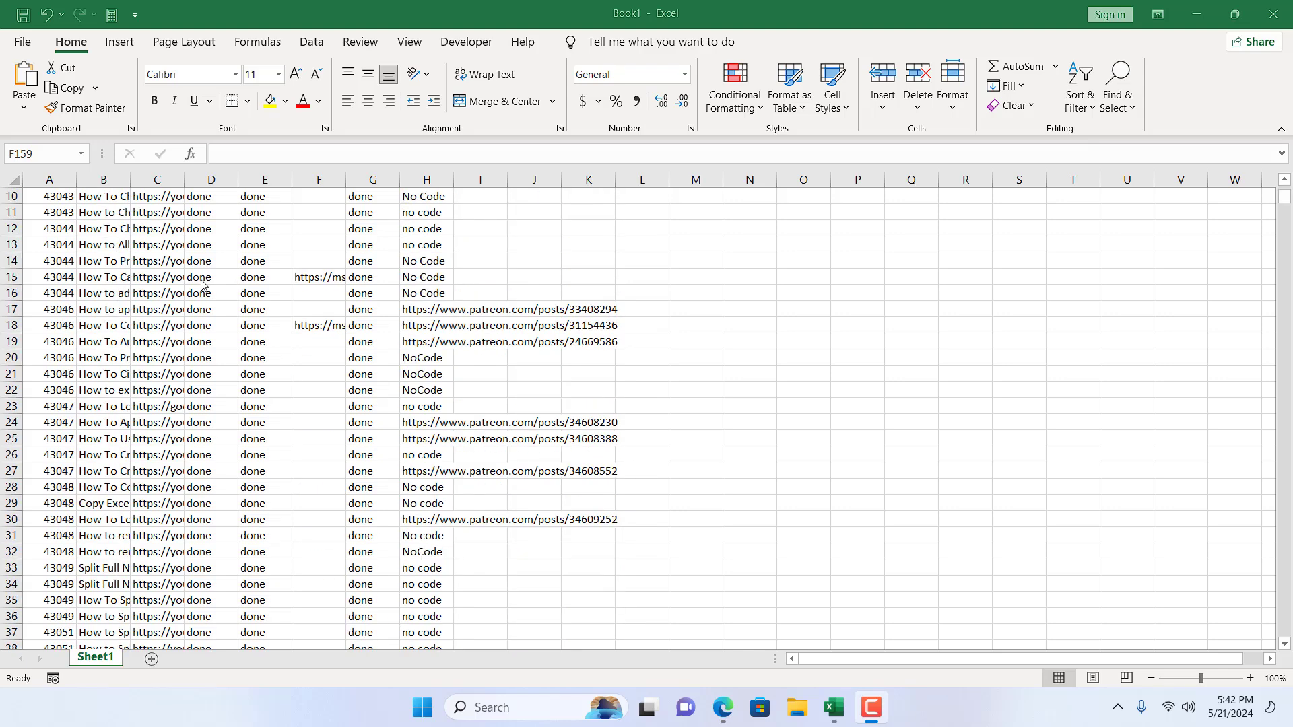
scroll(203, 286, up, 8)
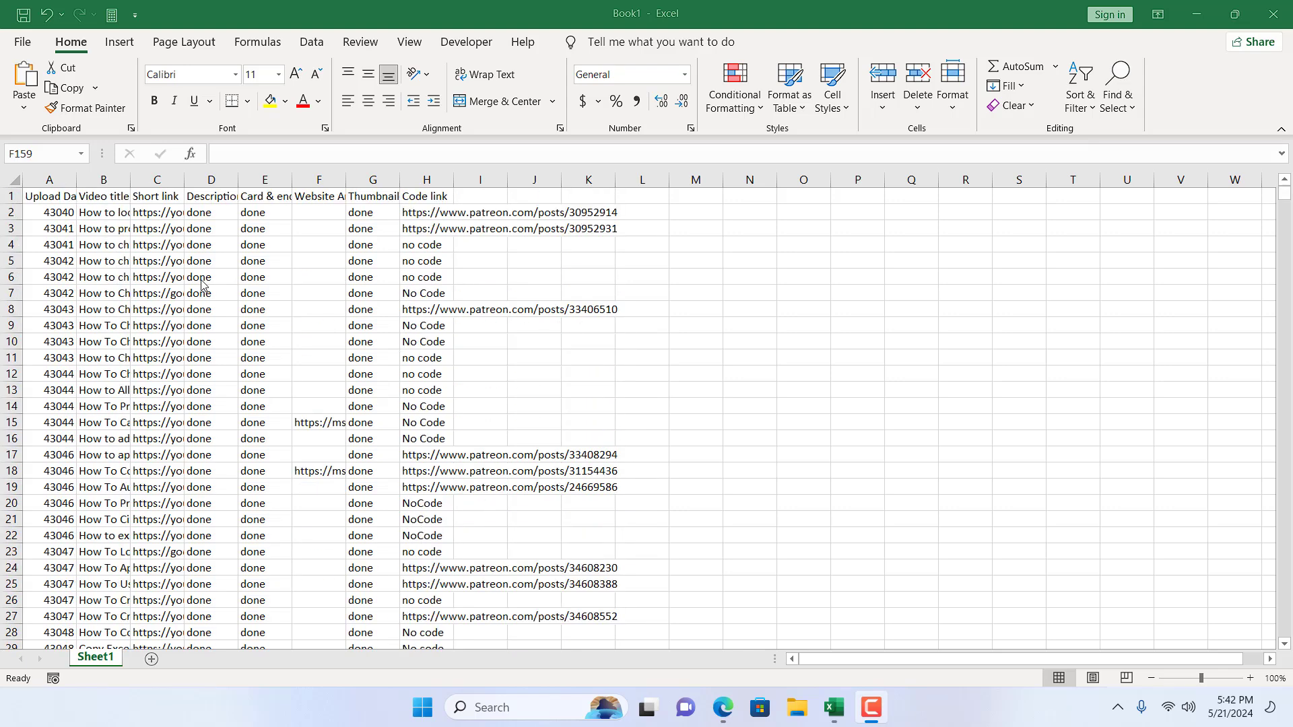
Step: Check counts of the Website Article, Code link, Short link and Thumbnail columns, then show Developer tools
click(319, 180)
scroll(326, 363, down, 3)
scroll(325, 364, down, 5)
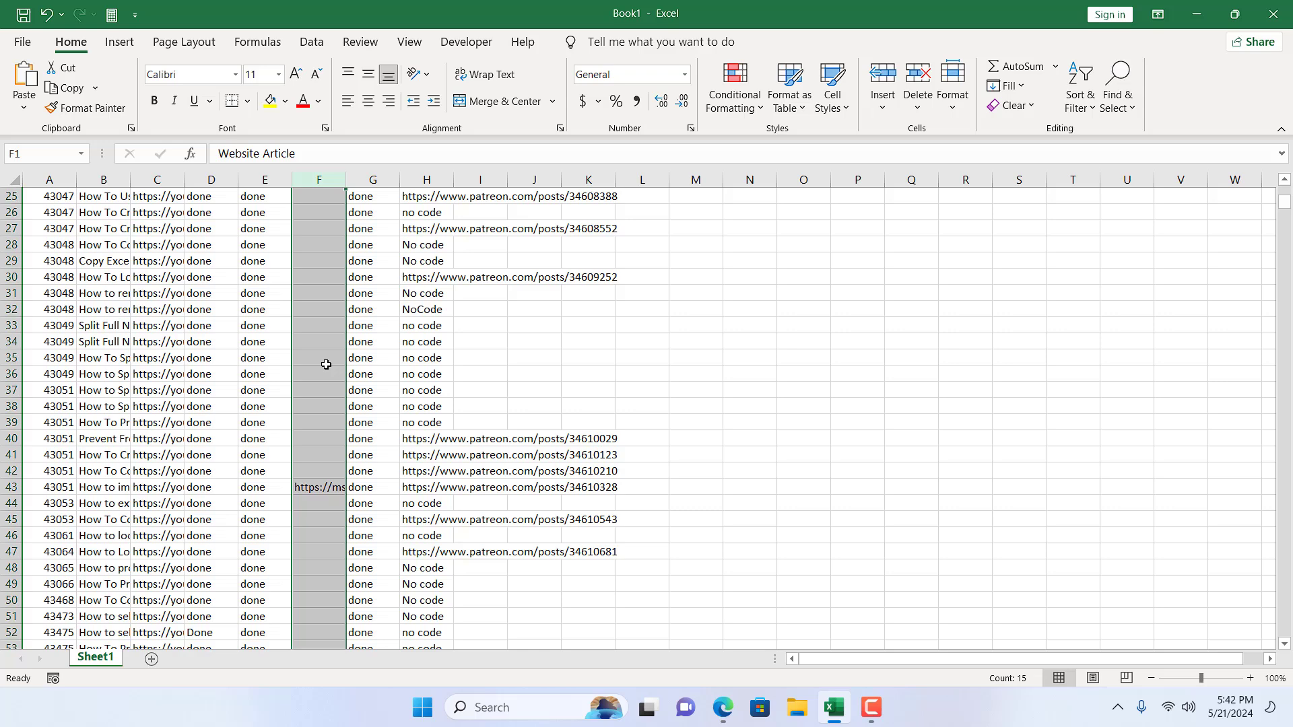
scroll(325, 363, up, 7)
scroll(326, 364, up, 3)
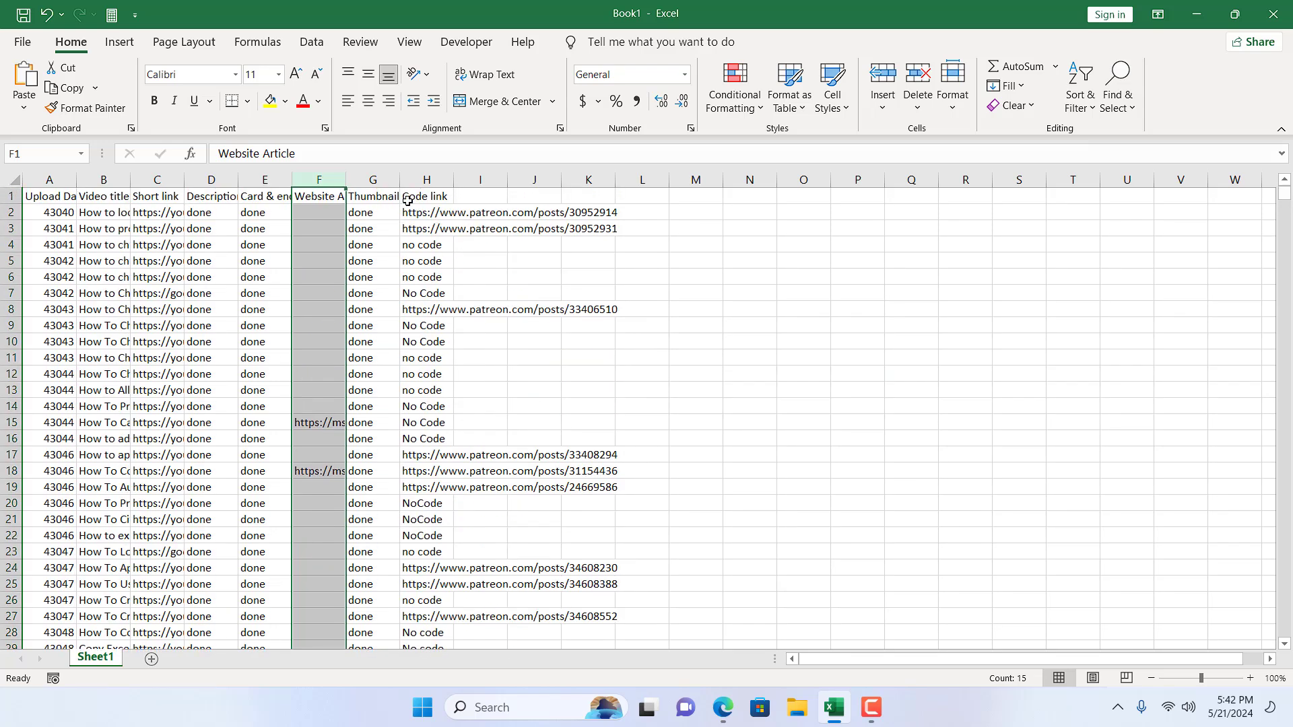
click(414, 179)
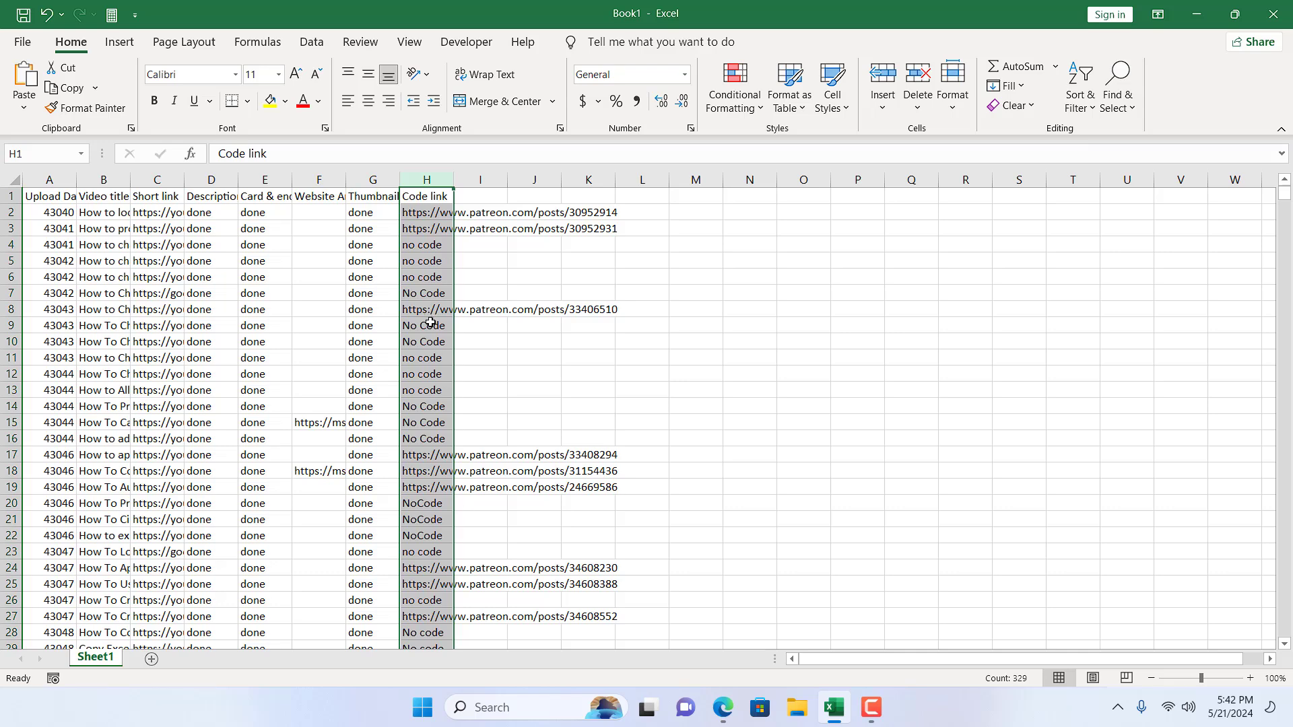
click(157, 180)
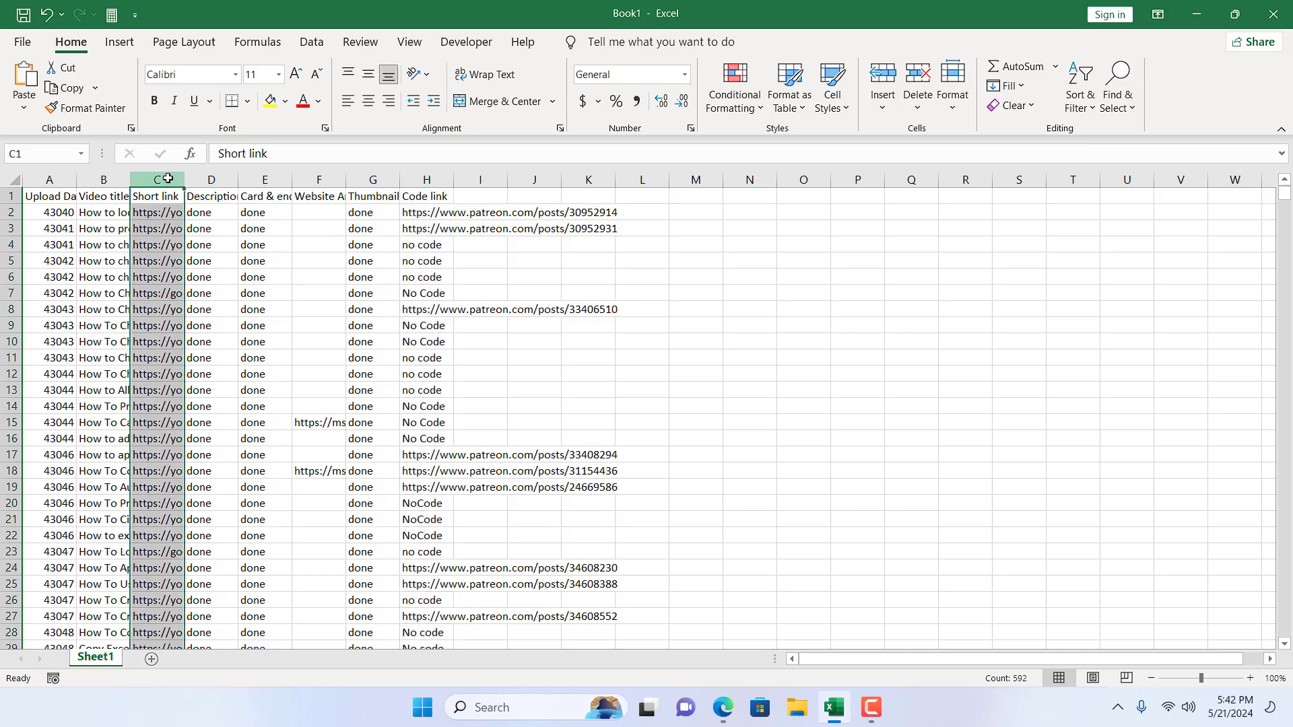
scroll(162, 202, down, 13)
scroll(166, 205, down, 6)
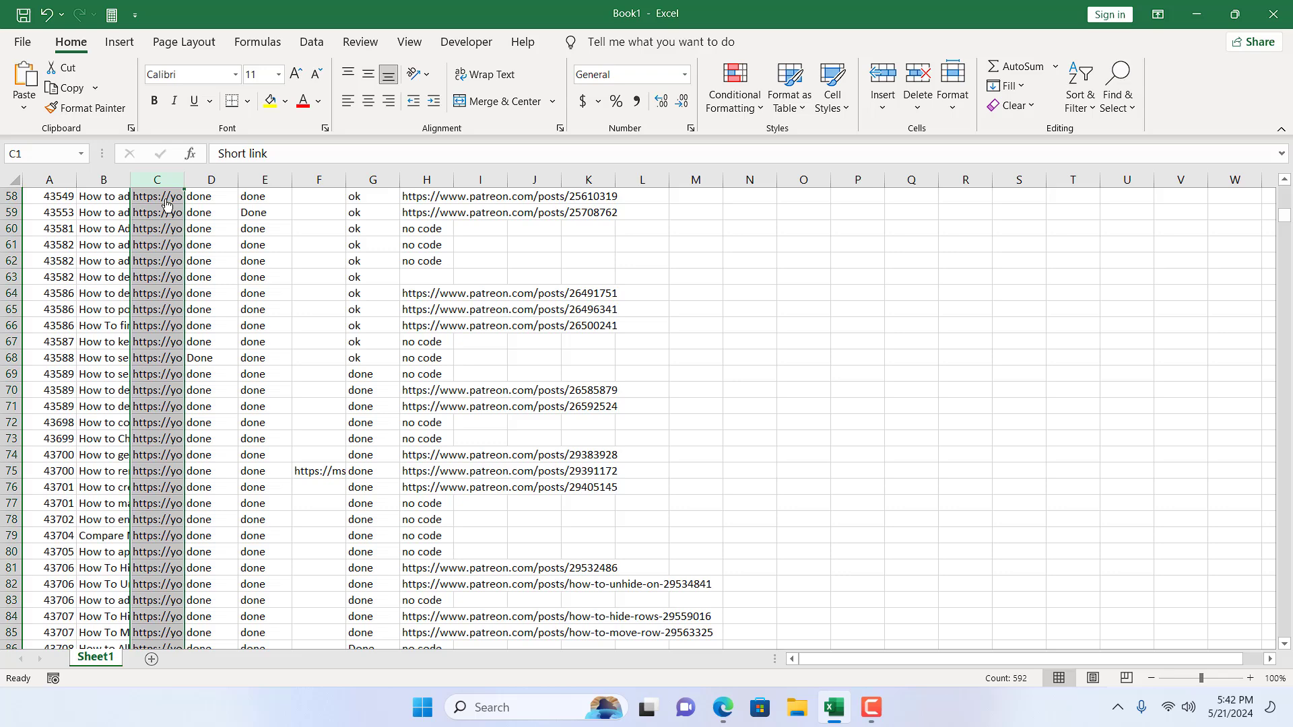
scroll(165, 202, up, 20)
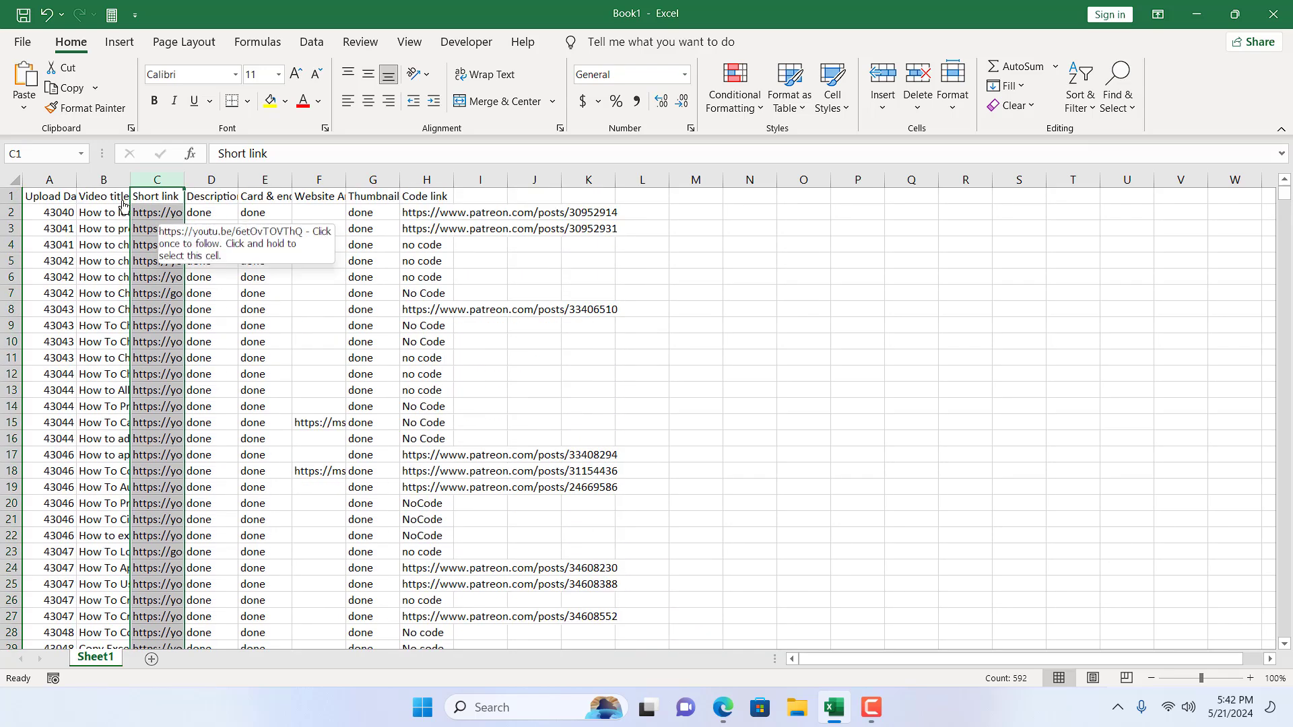
click(15, 180)
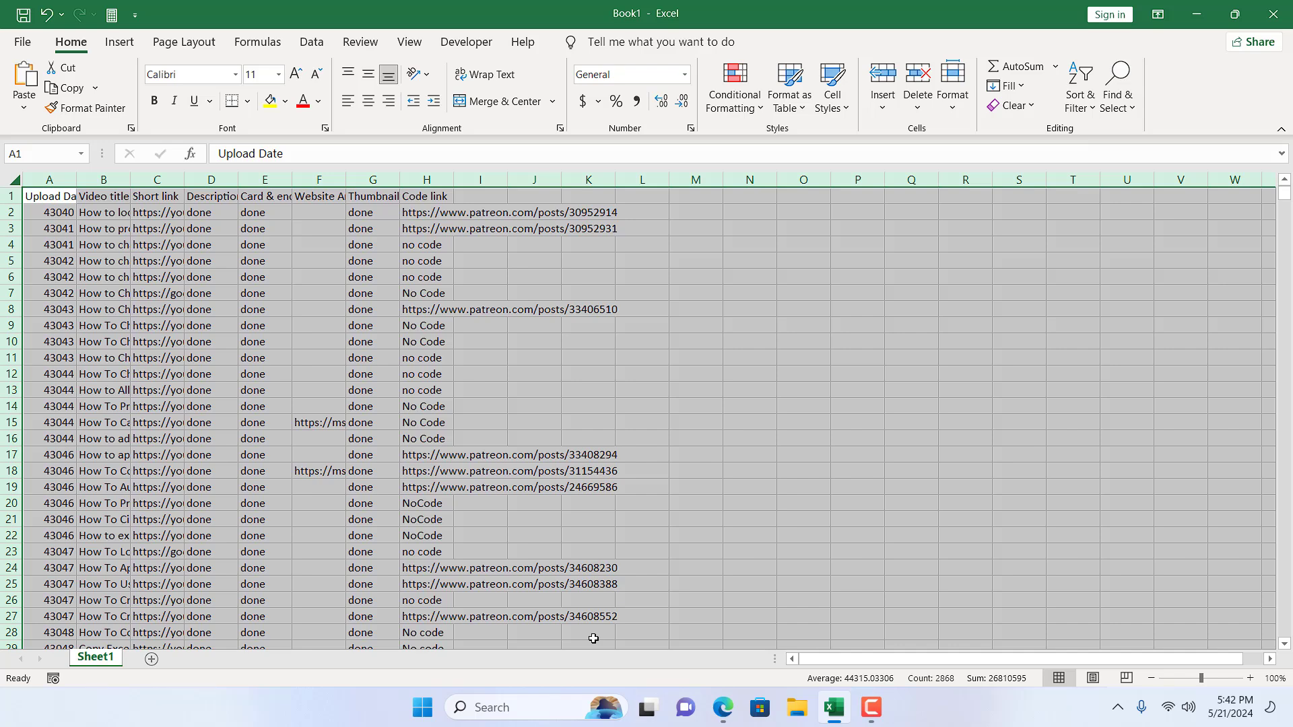
click(373, 180)
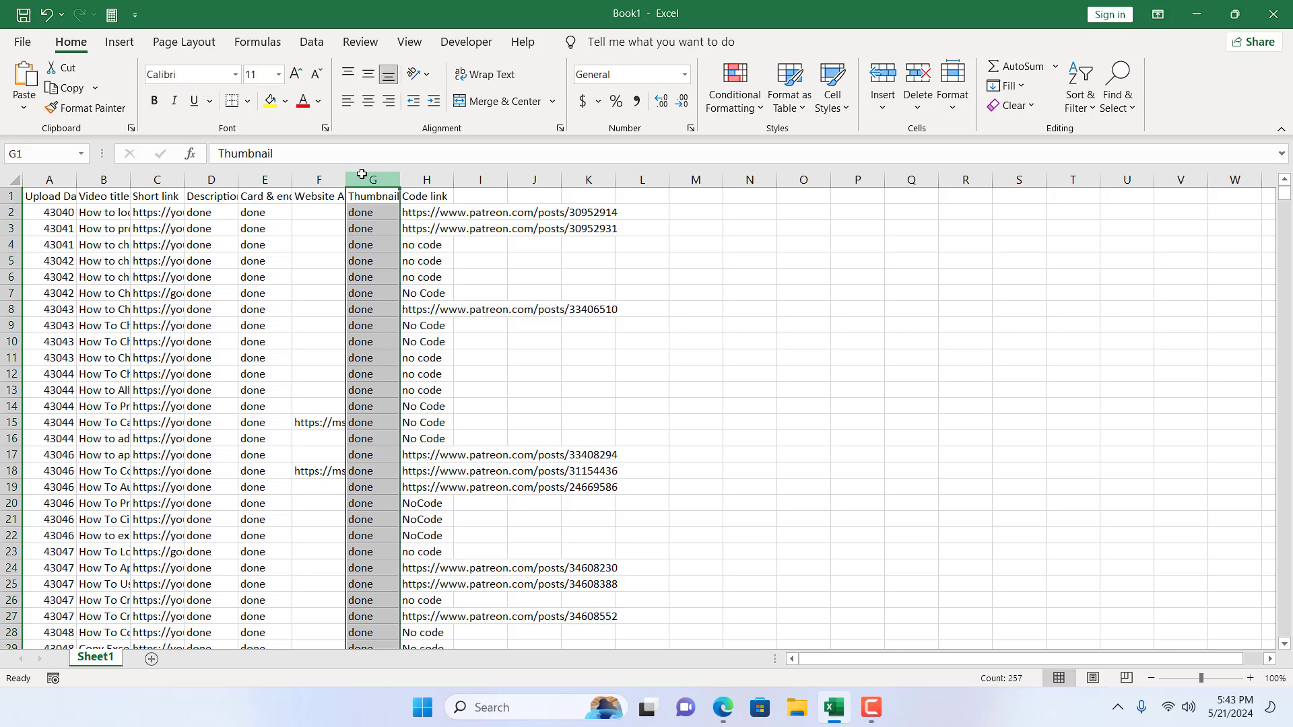
click(748, 361)
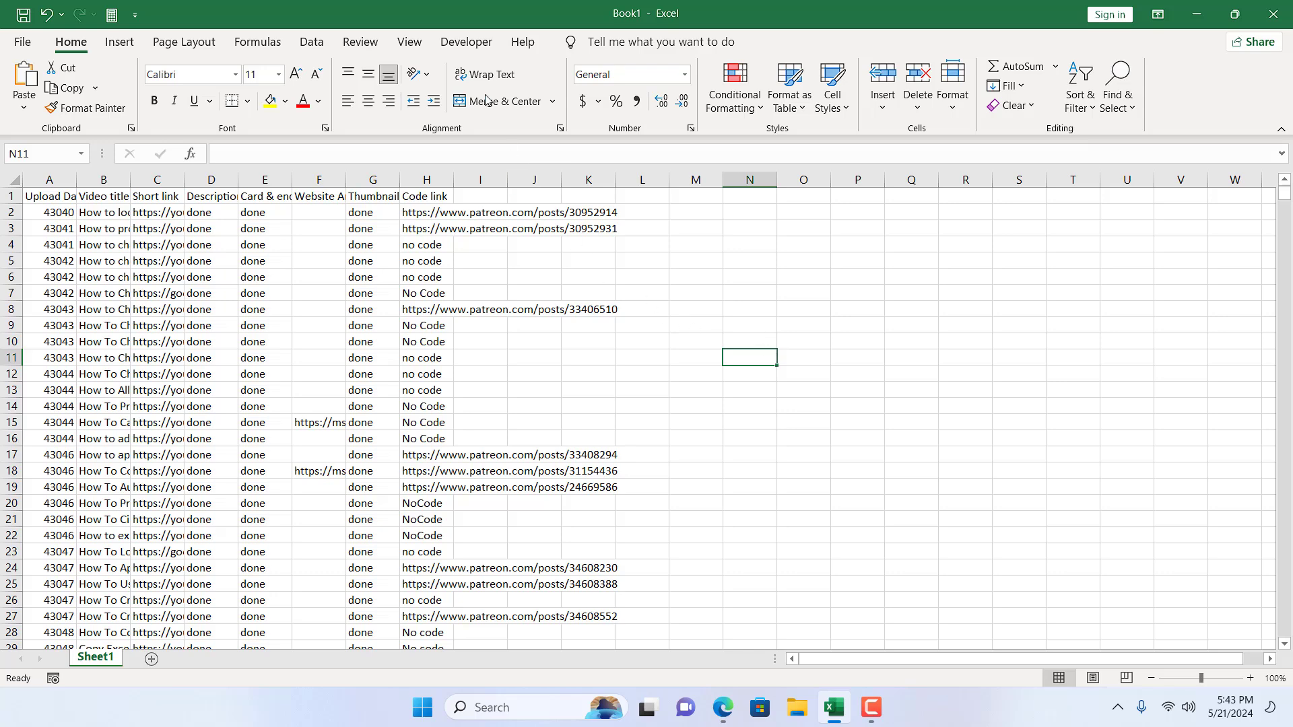
click(467, 42)
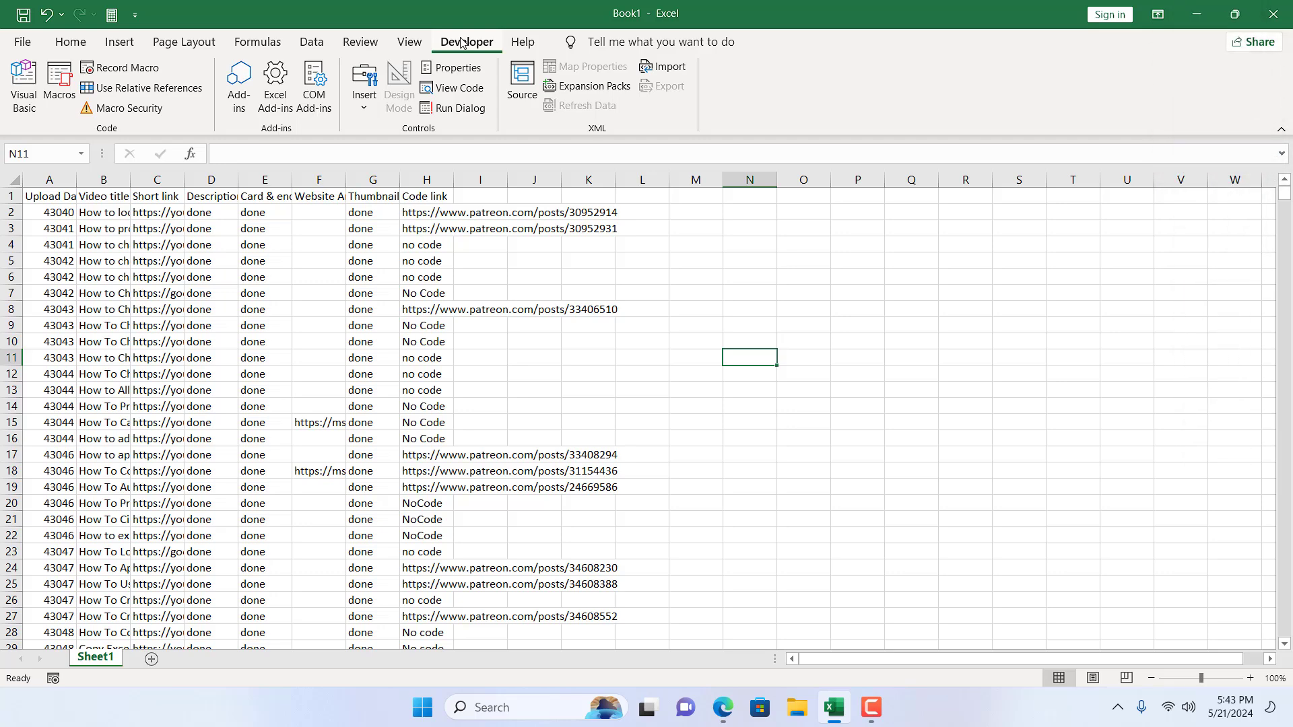
Step: Paste the CountAndSelectHyperlinks macro into a new VBA module and close the editor
click(23, 87)
click(119, 37)
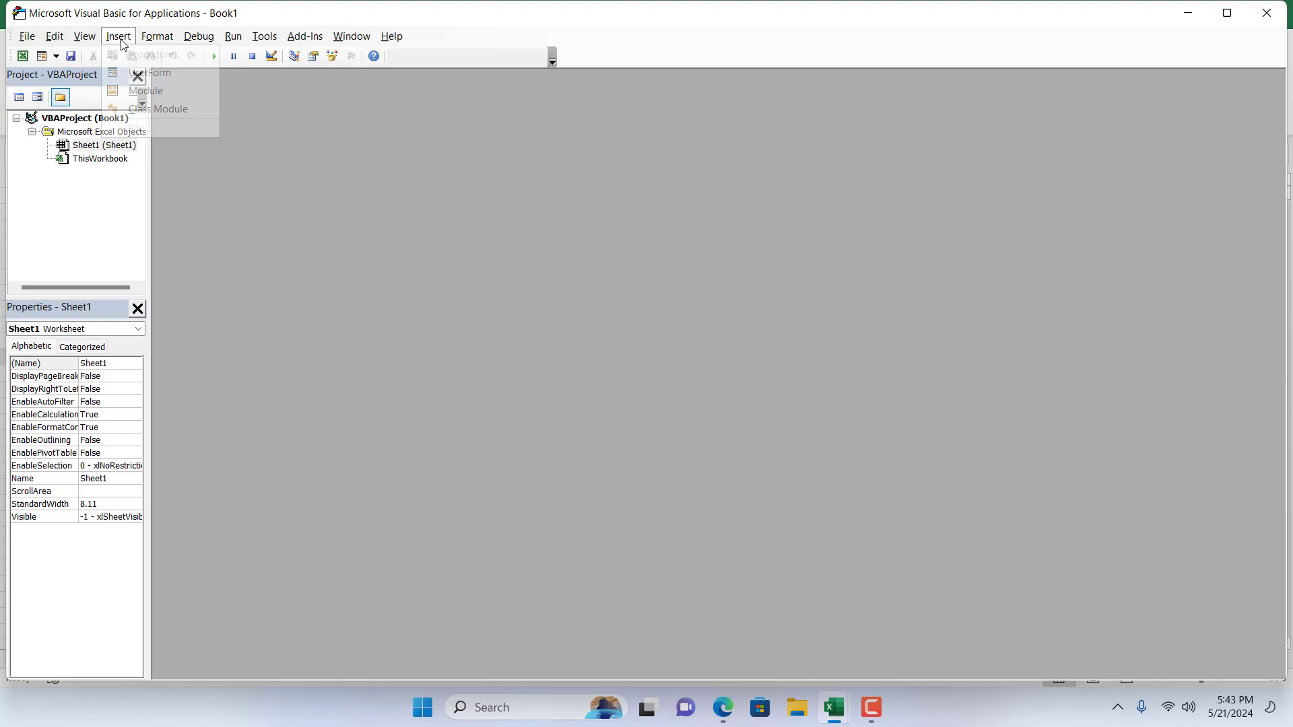
click(146, 90)
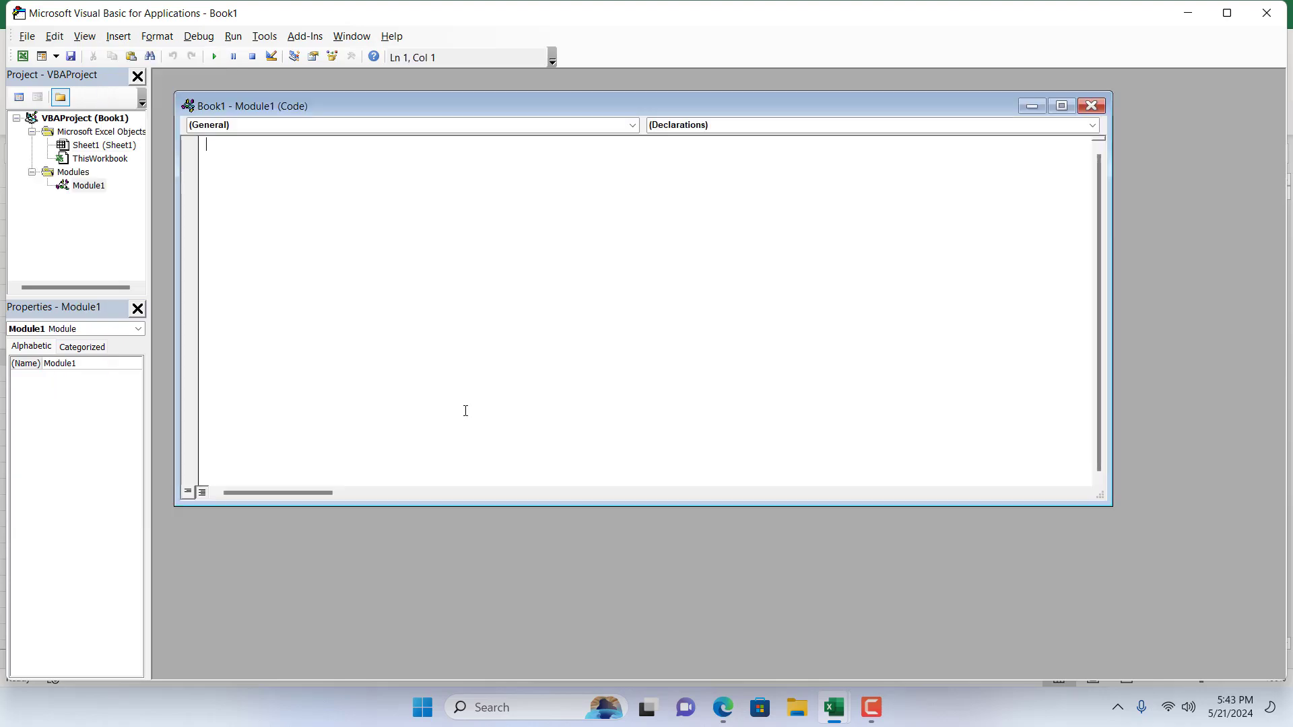
key(ctrl+v)
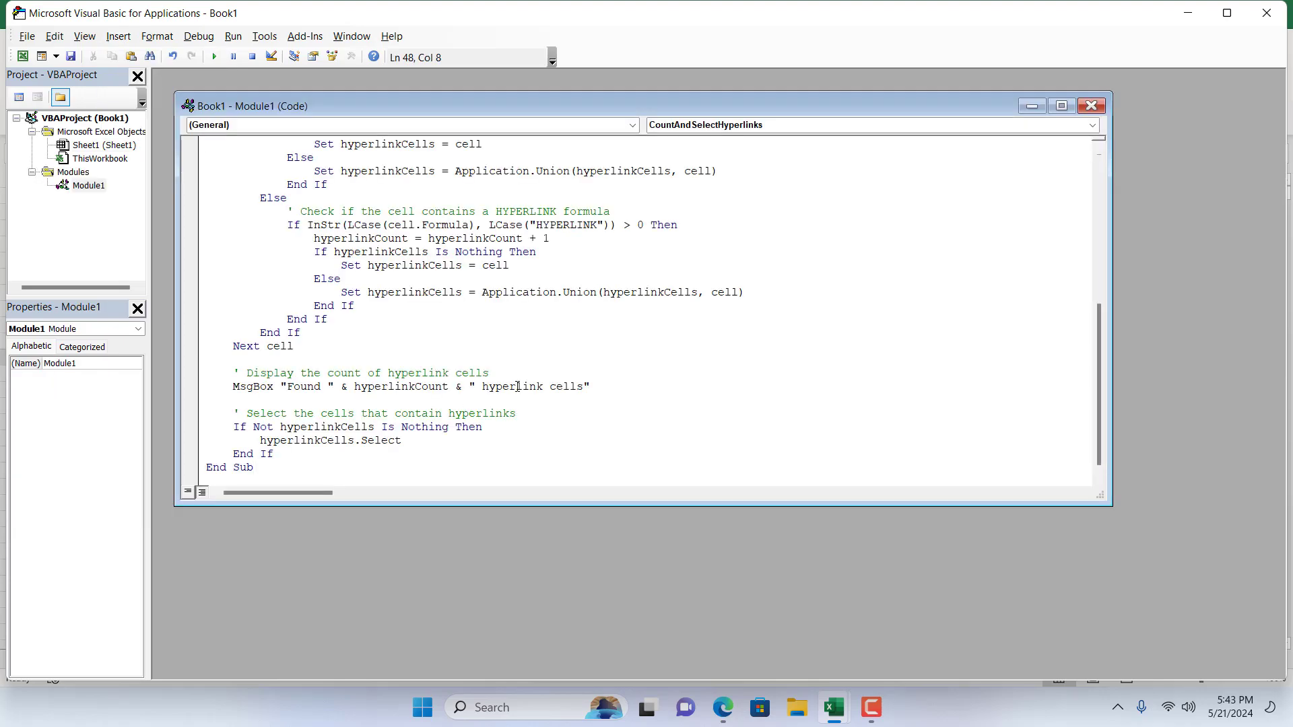
scroll(517, 387, up, 10)
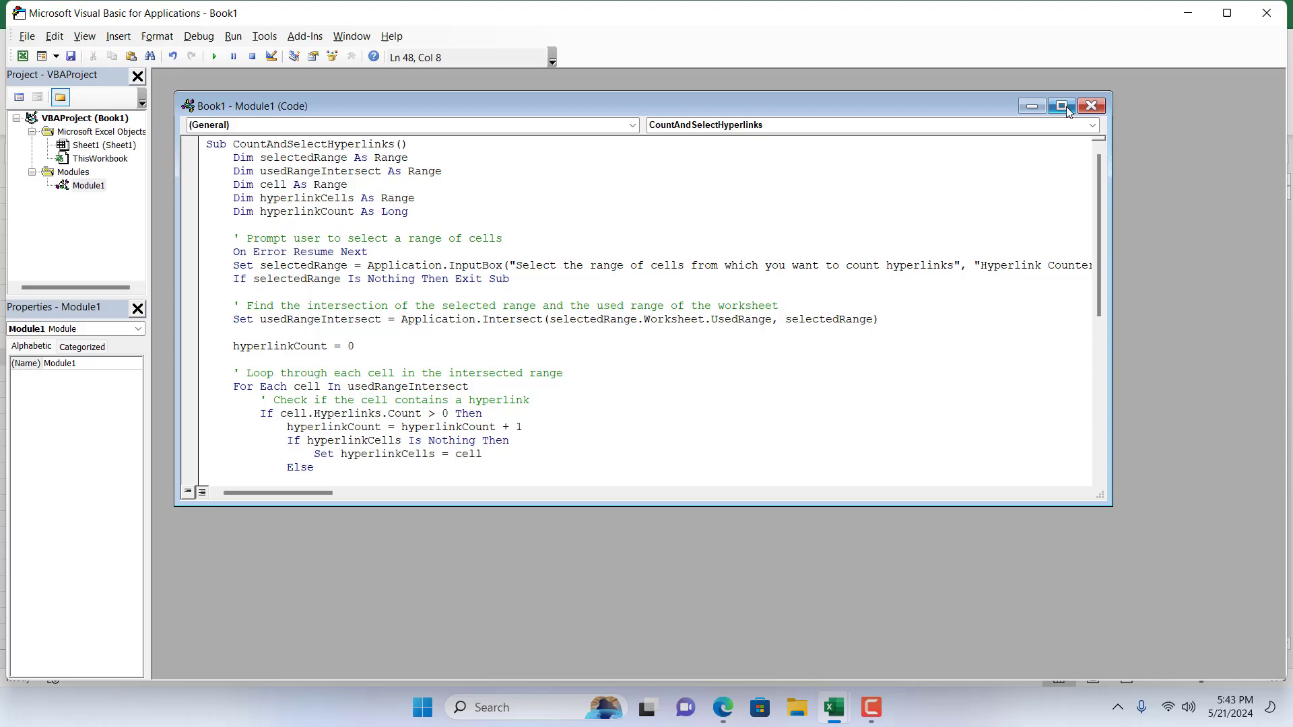
click(1092, 106)
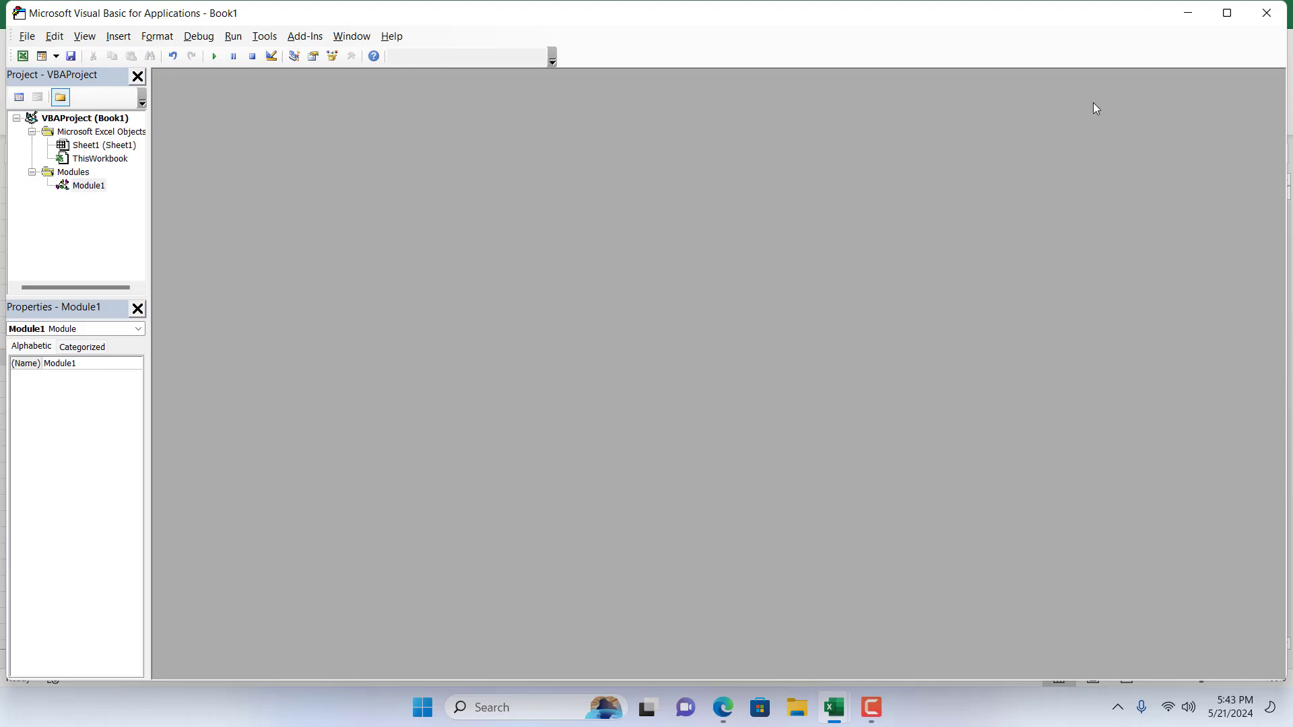
click(1274, 19)
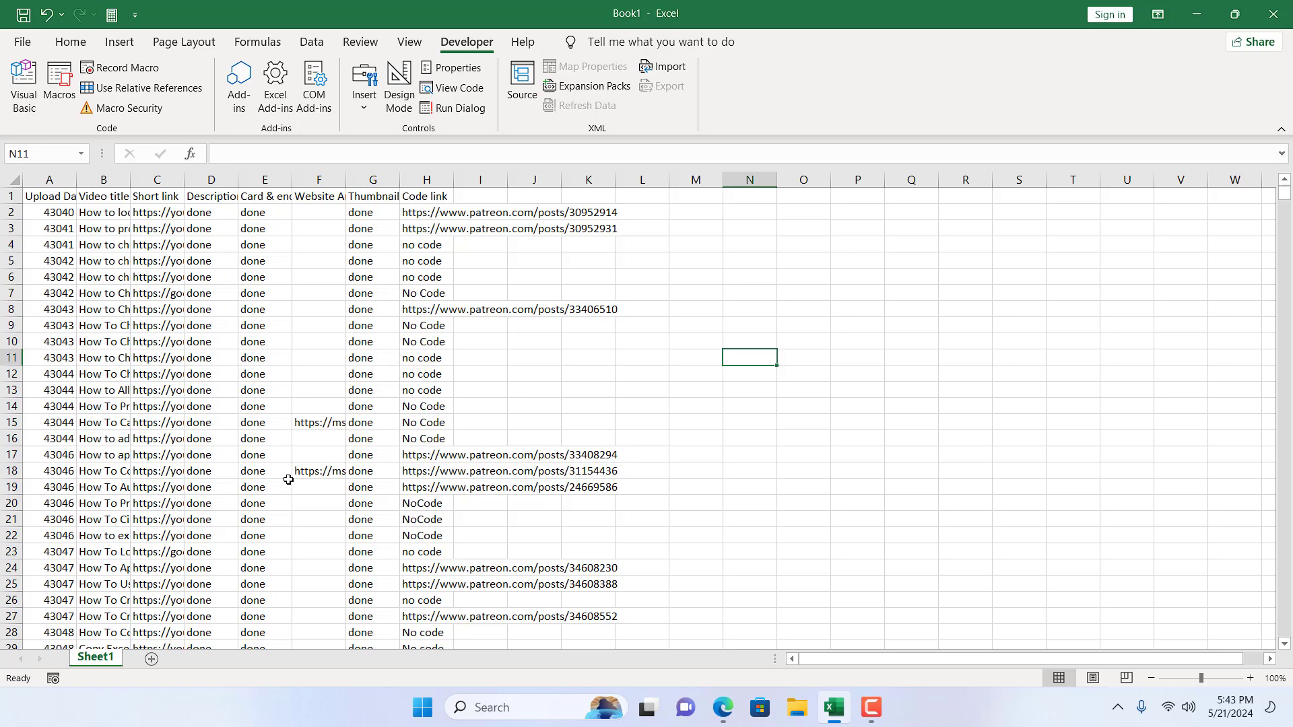
Step: Save the workbook to the Desktop as Book1.xlsm in Excel Macro-Enabled Workbook format
click(22, 42)
click(59, 272)
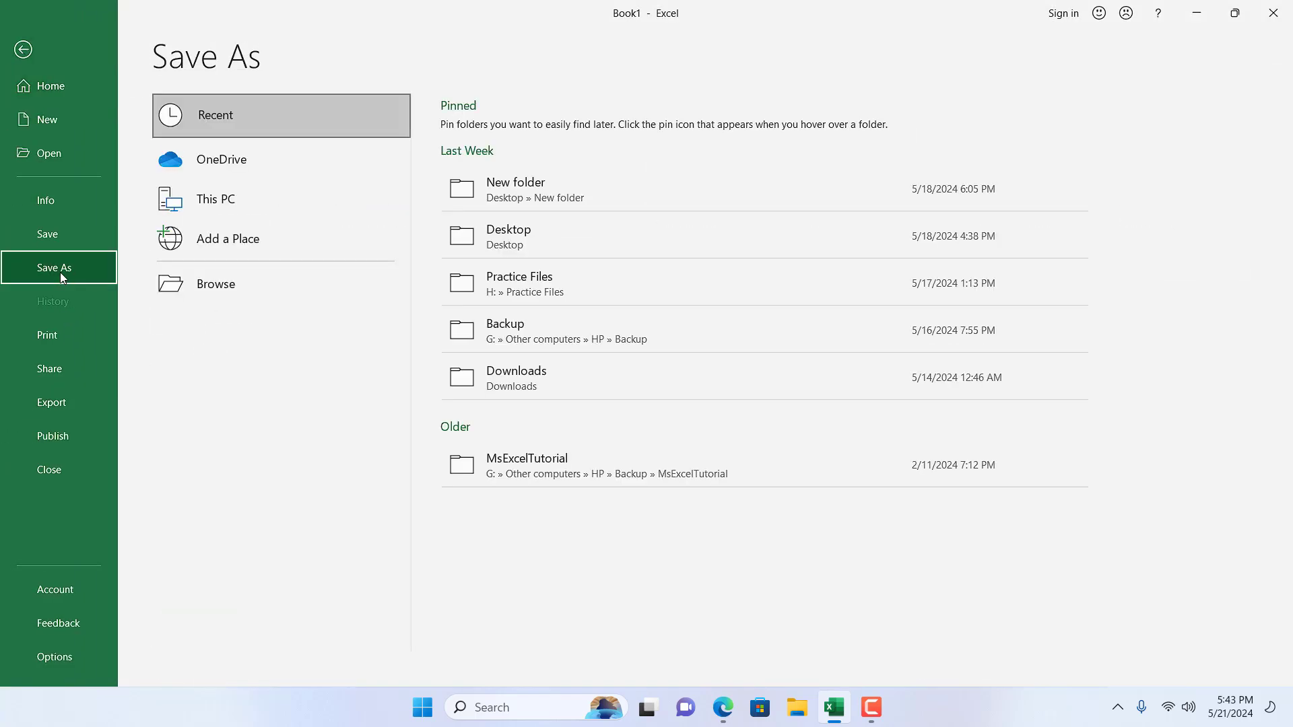
click(530, 249)
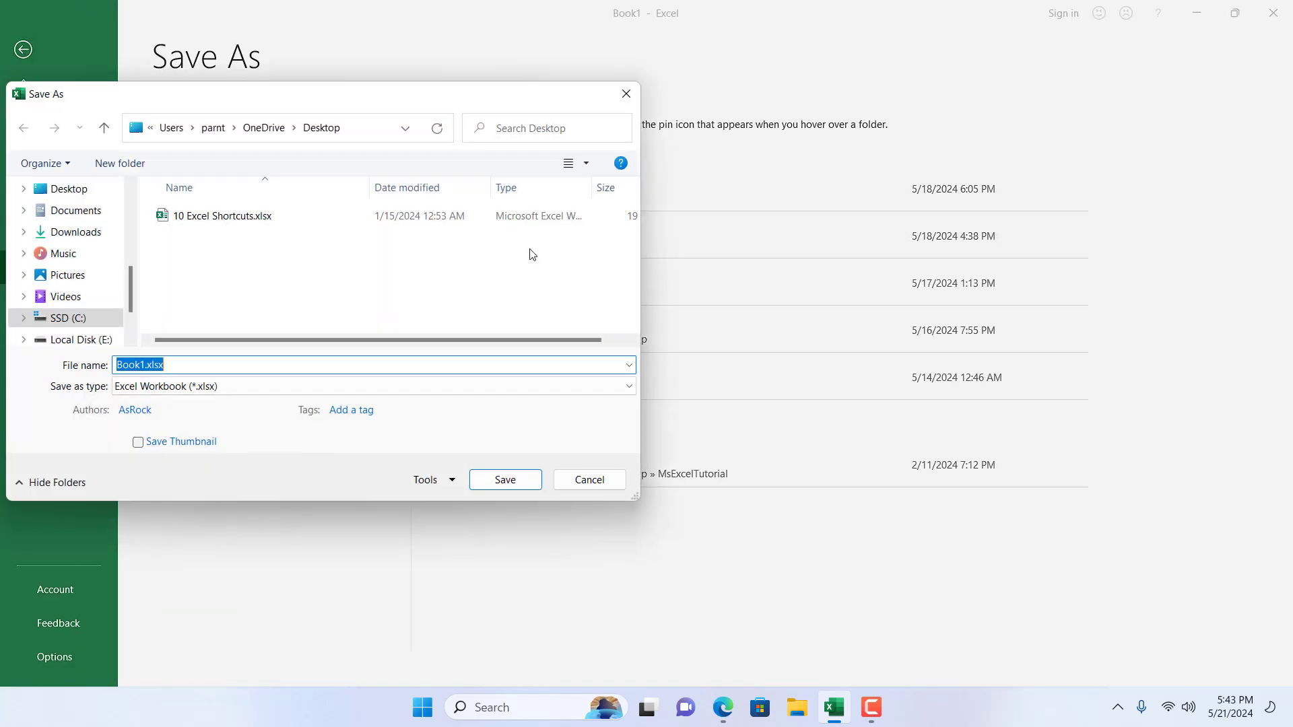
click(192, 387)
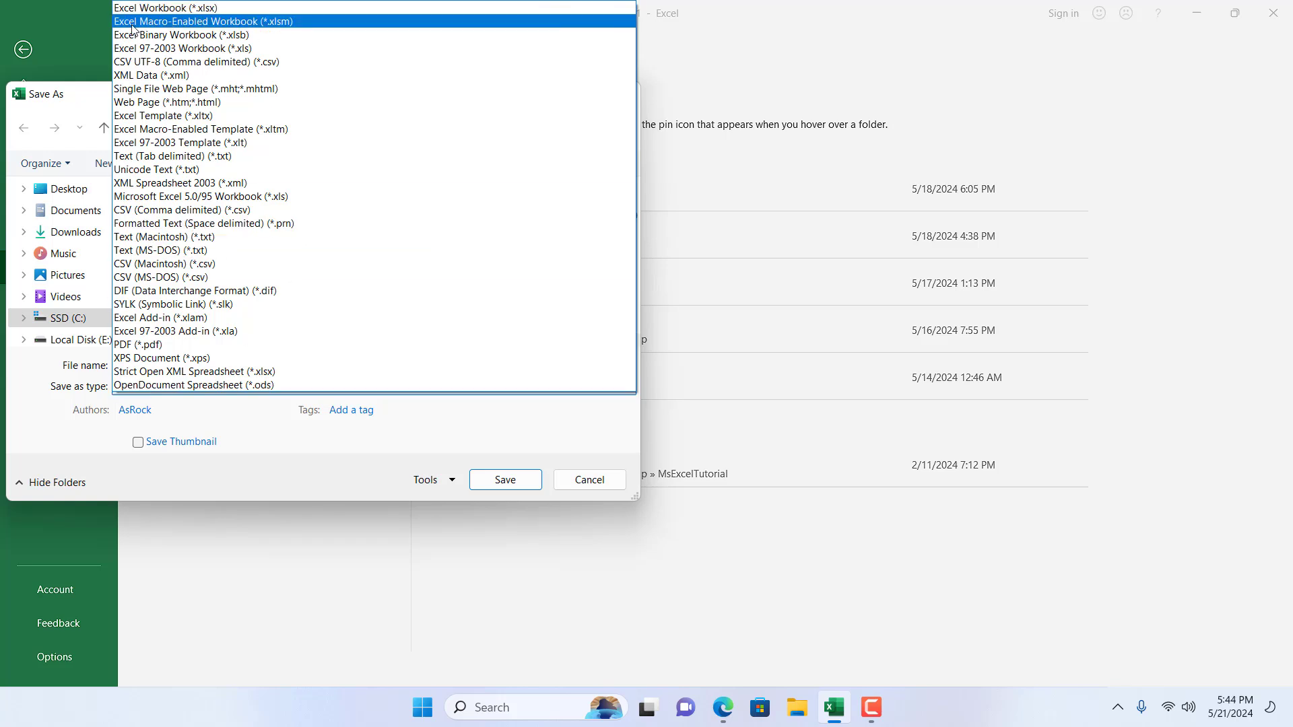
click(298, 21)
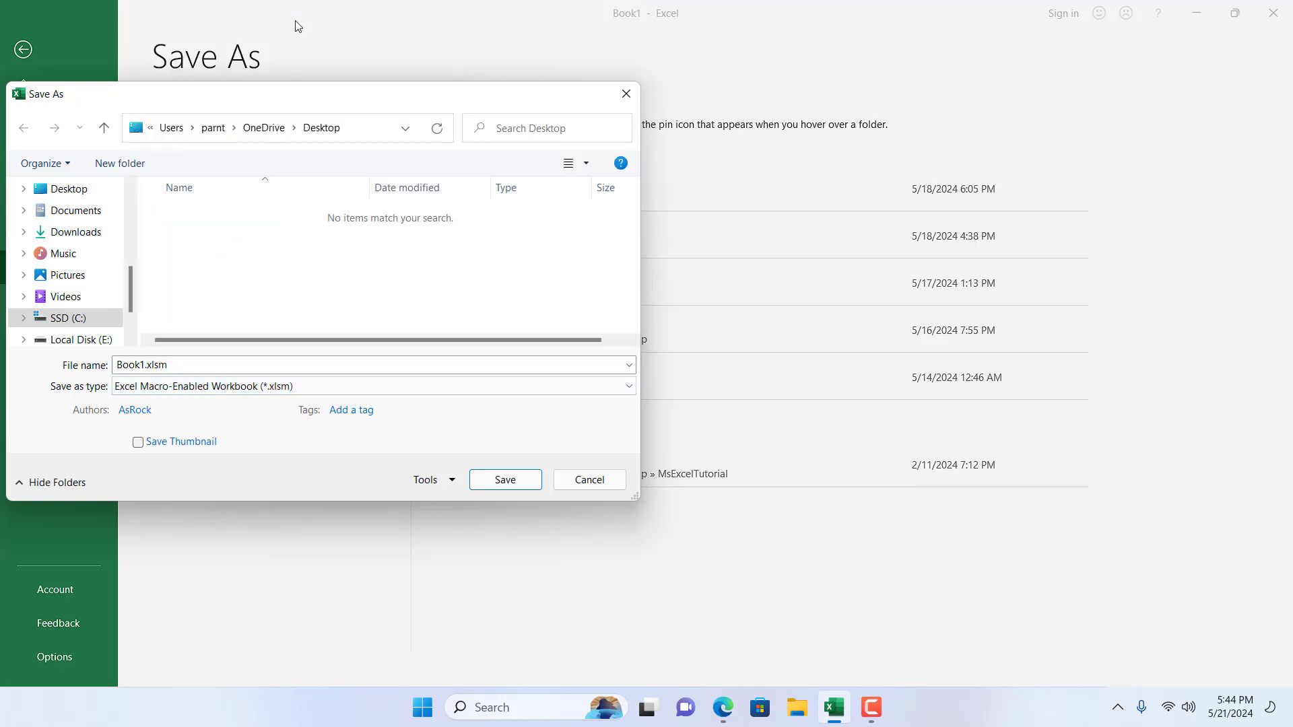
click(505, 480)
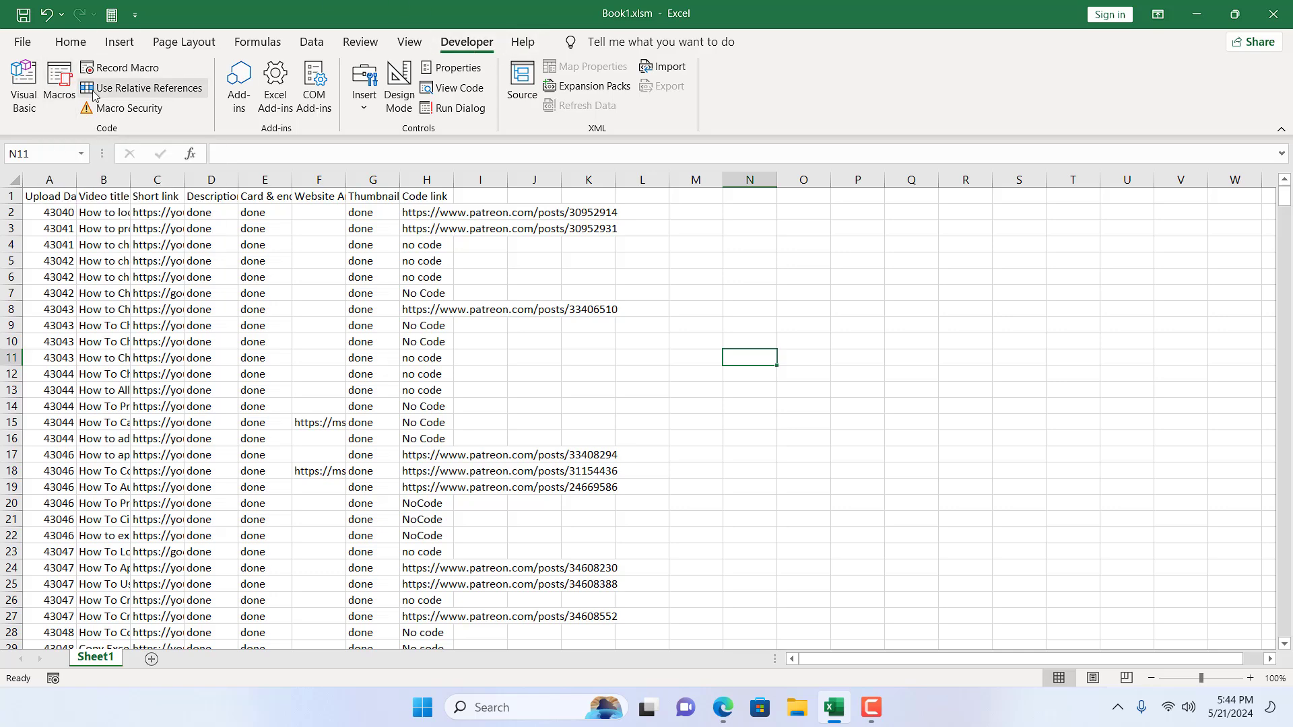
Step: Run CountAndSelectHyperlinks on the Code link column H, confirming the 166 hyperlink cells found
click(58, 87)
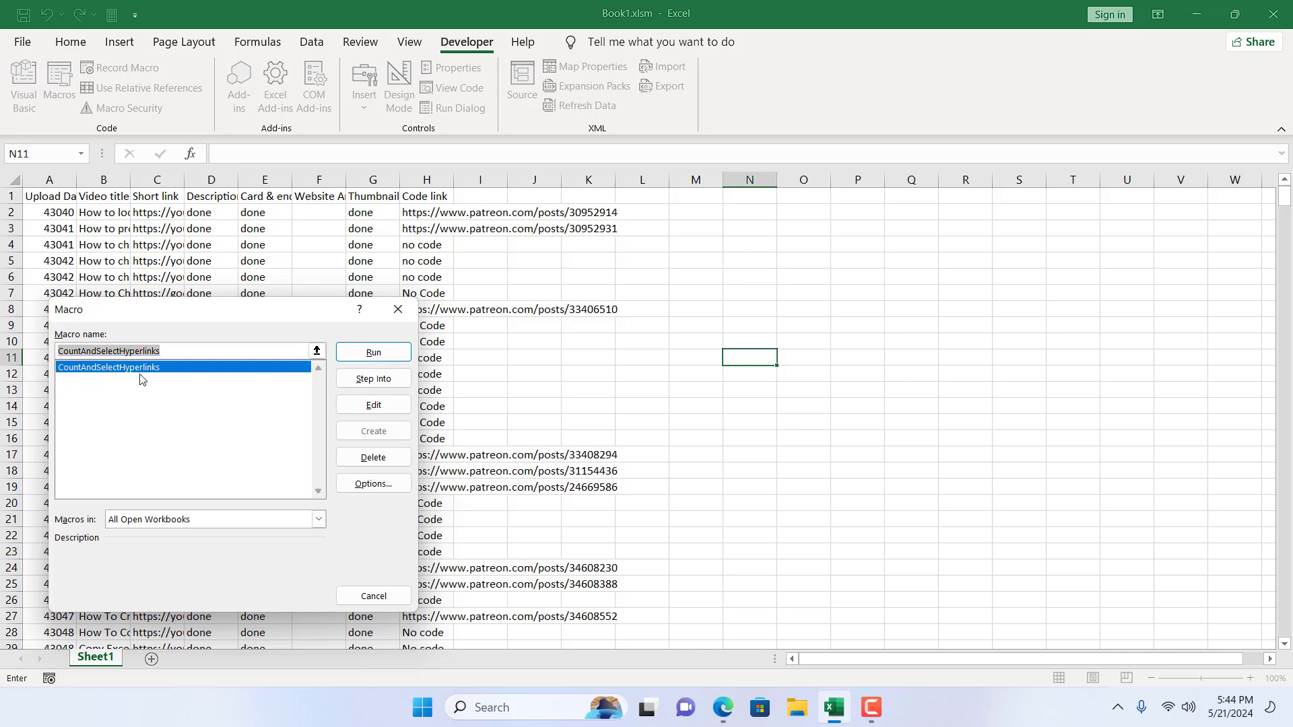
click(374, 354)
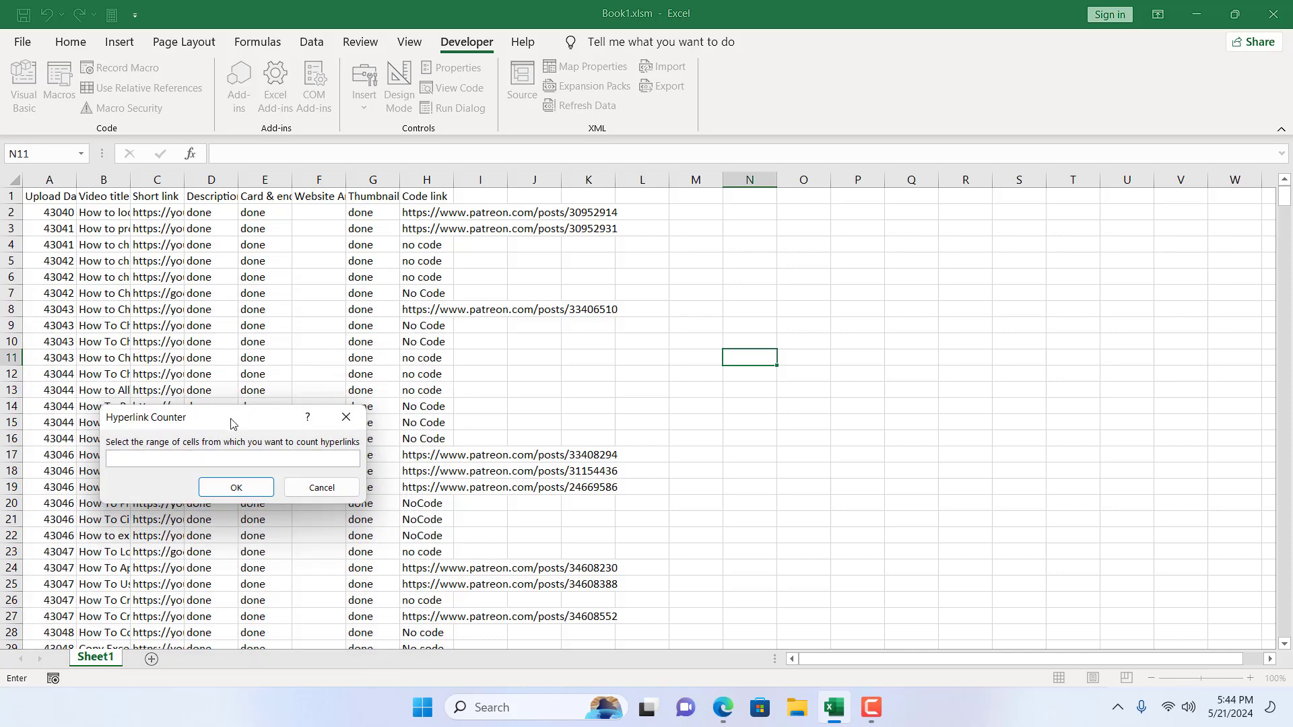
drag(234, 419, 879, 366)
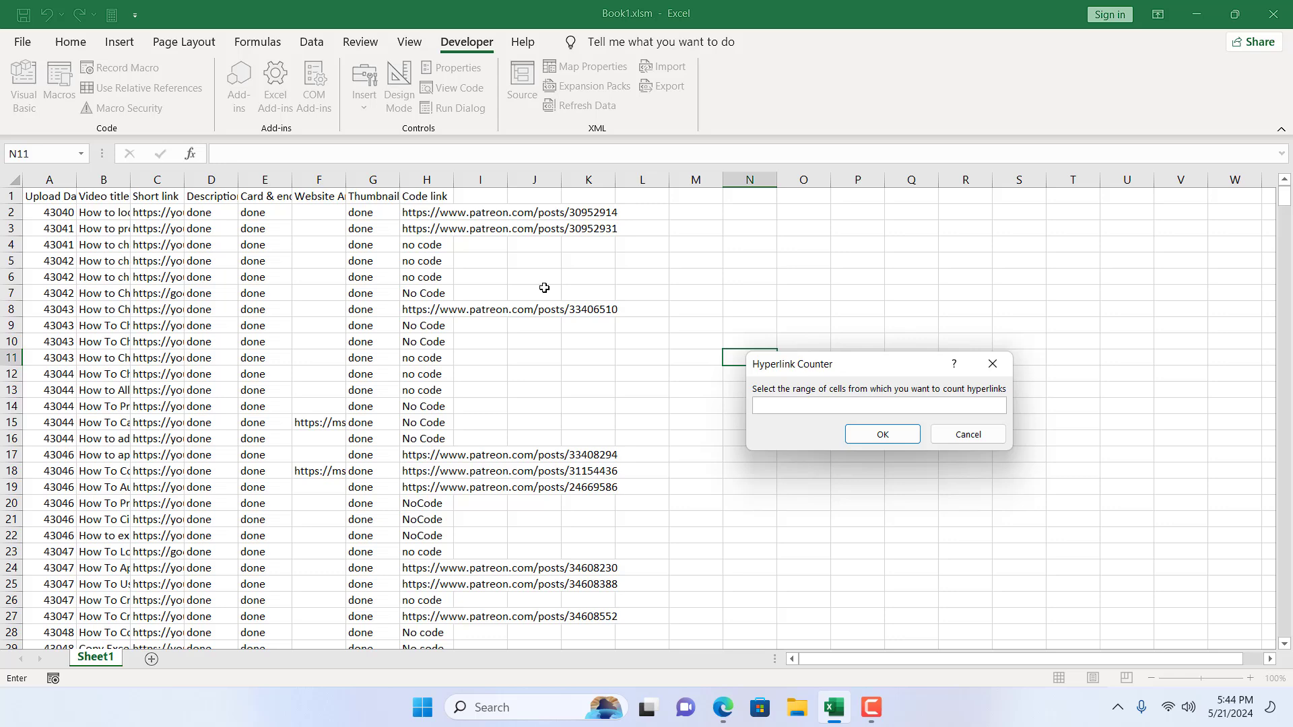
click(419, 182)
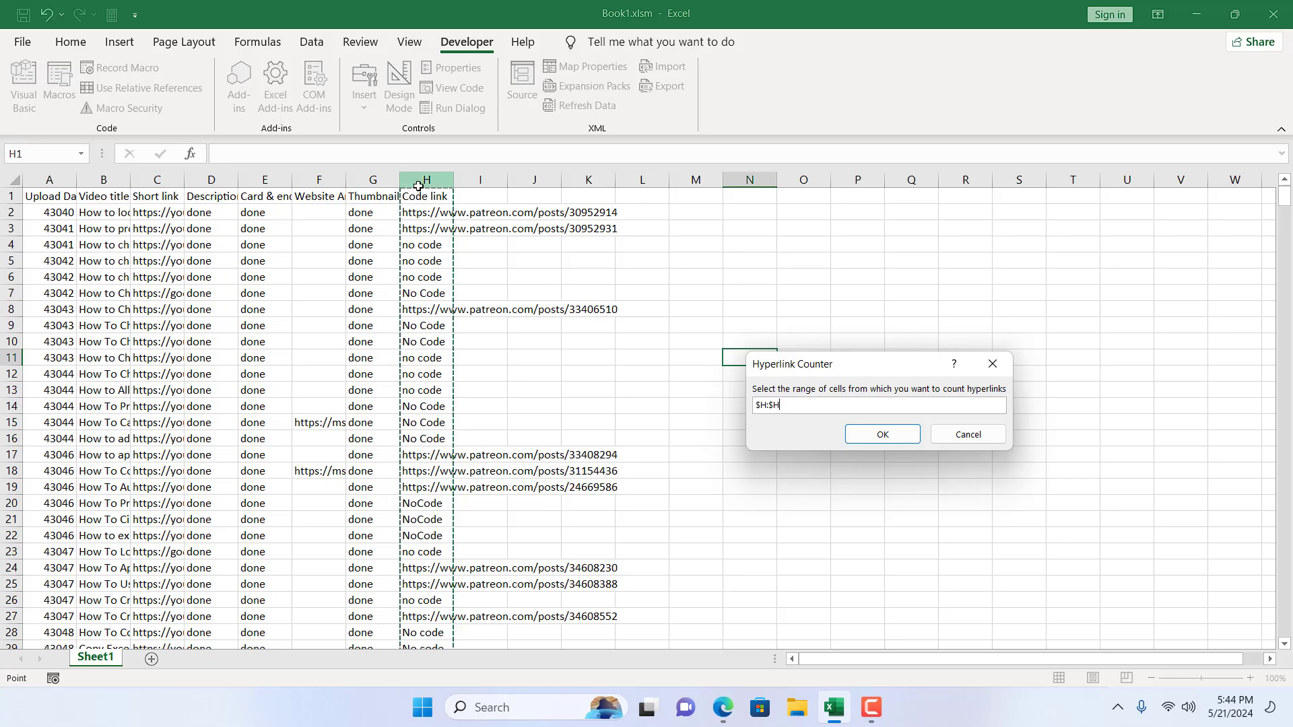
click(883, 435)
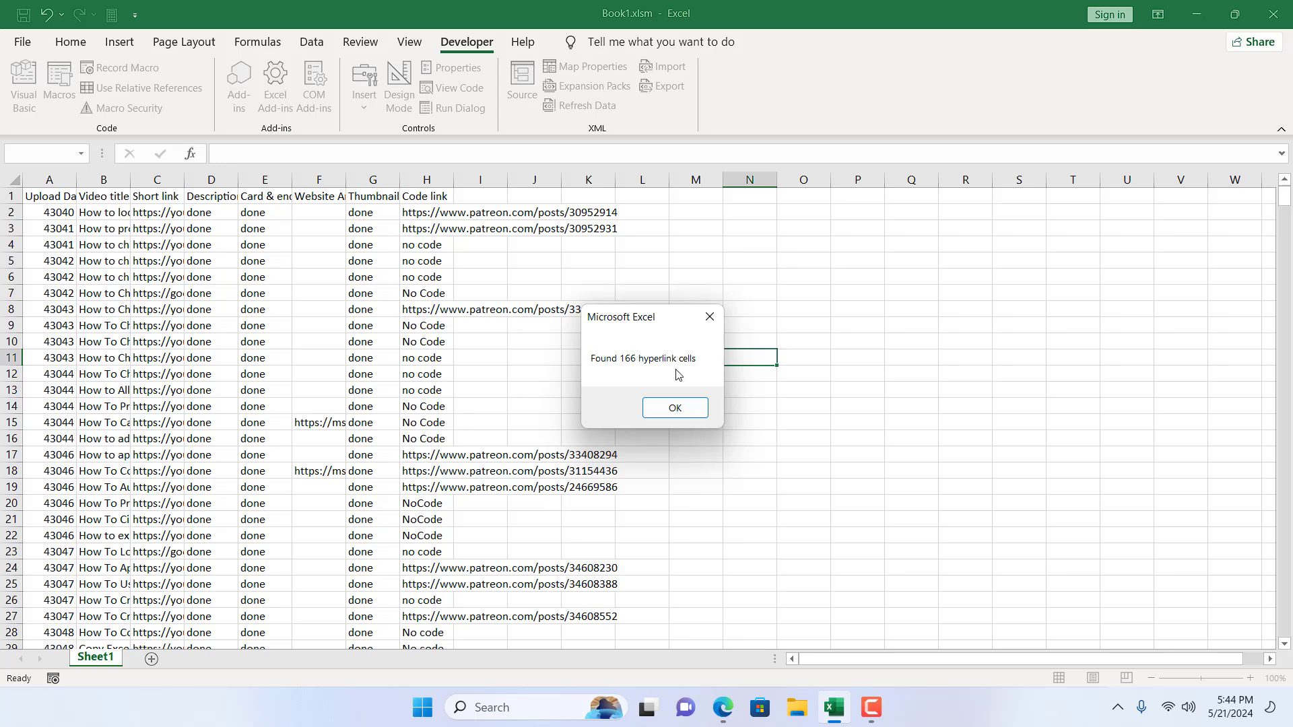
click(674, 409)
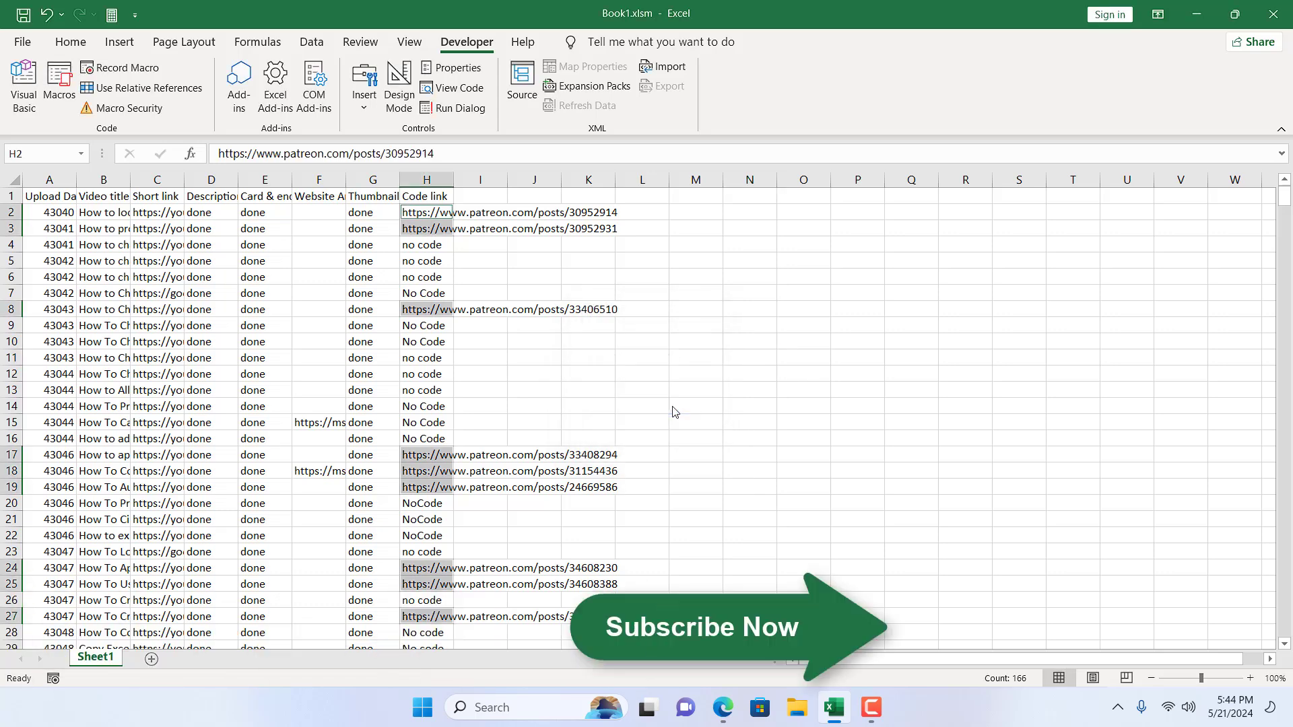
scroll(450, 495, down, 5)
scroll(449, 495, down, 8)
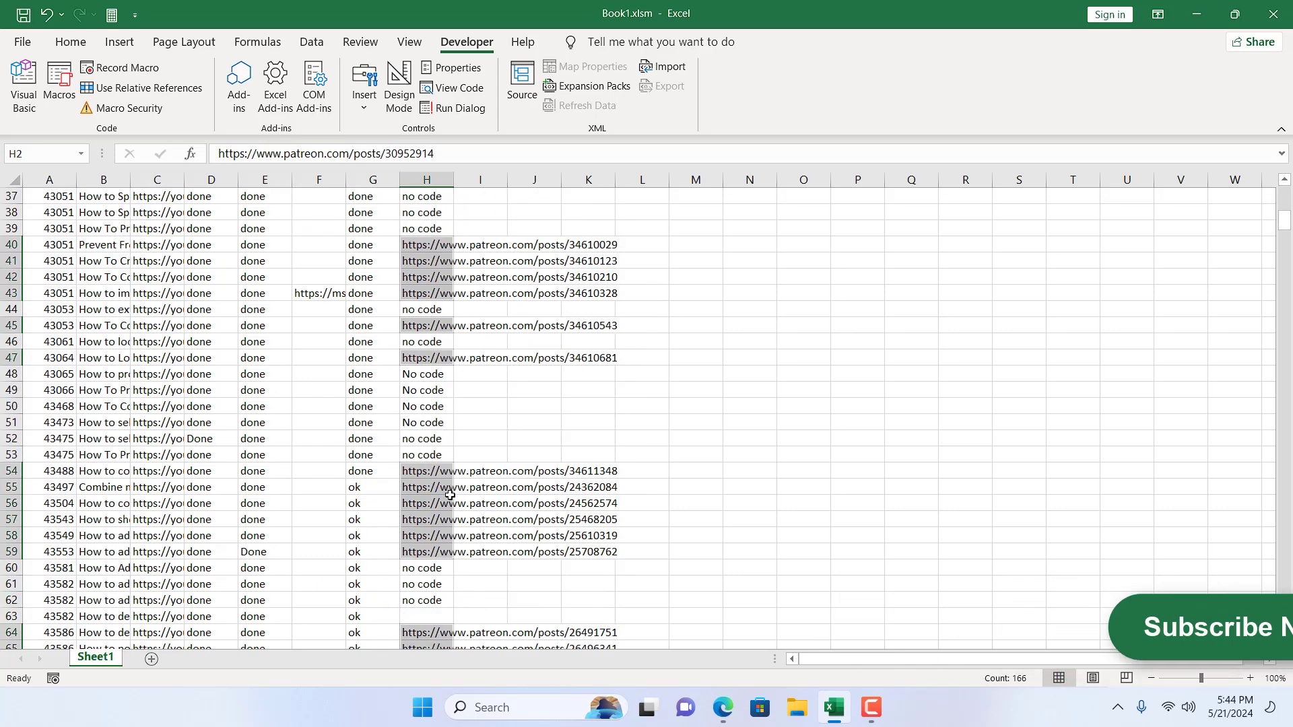
scroll(450, 495, down, 8)
scroll(450, 495, down, 6)
scroll(450, 496, down, 5)
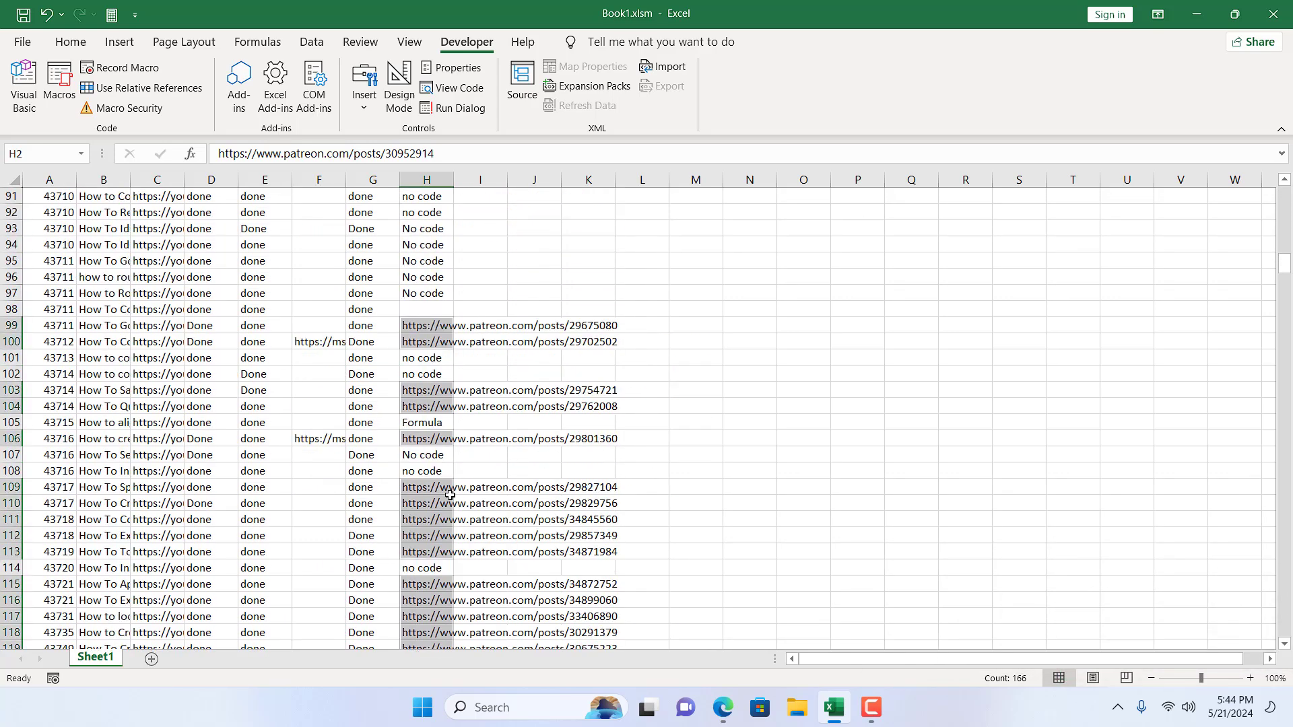
right_click(409, 392)
mouse_move(456, 446)
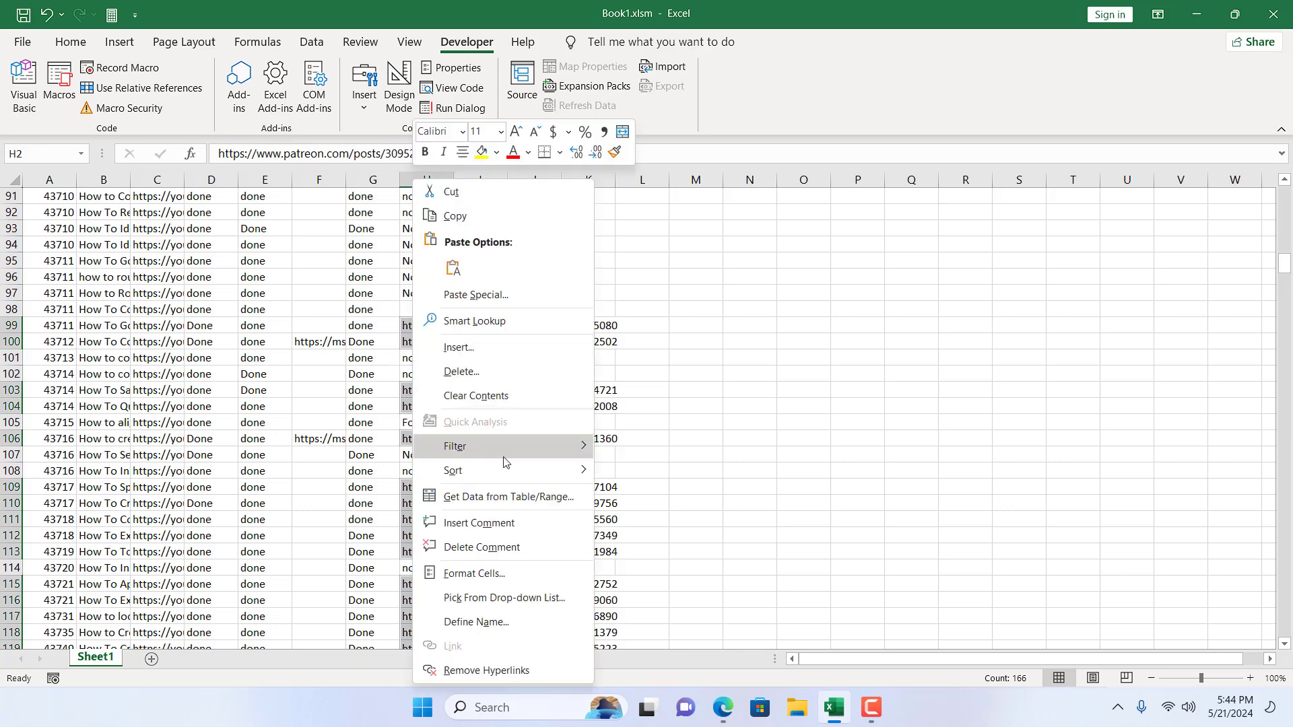
click(449, 225)
key(ctrl+Home)
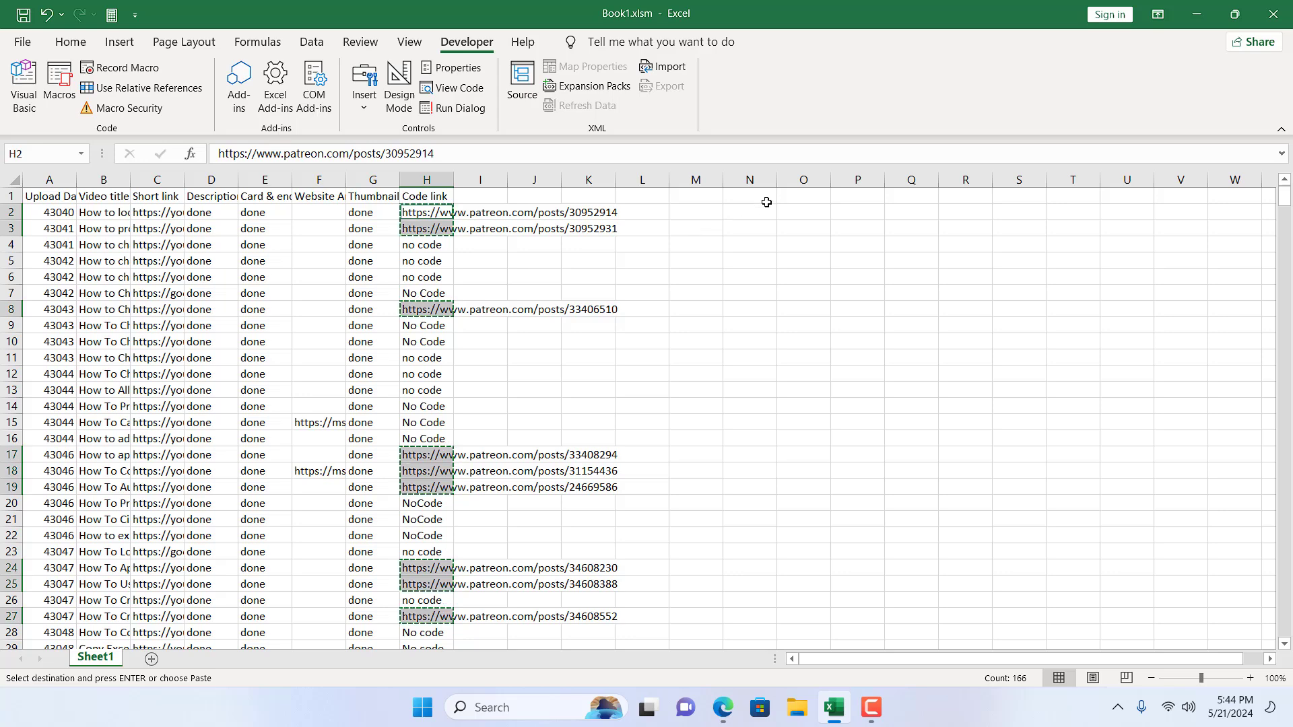
right_click(749, 196)
click(835, 292)
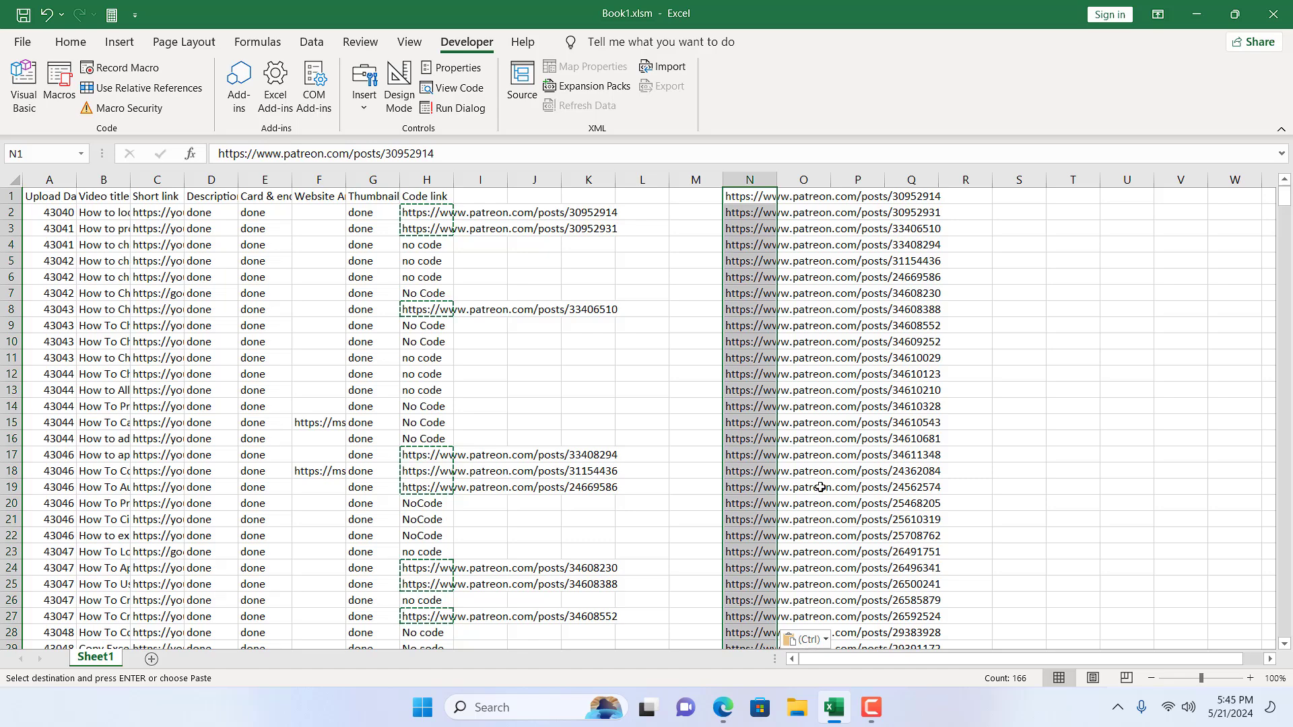
drag(1285, 194, 1252, 8)
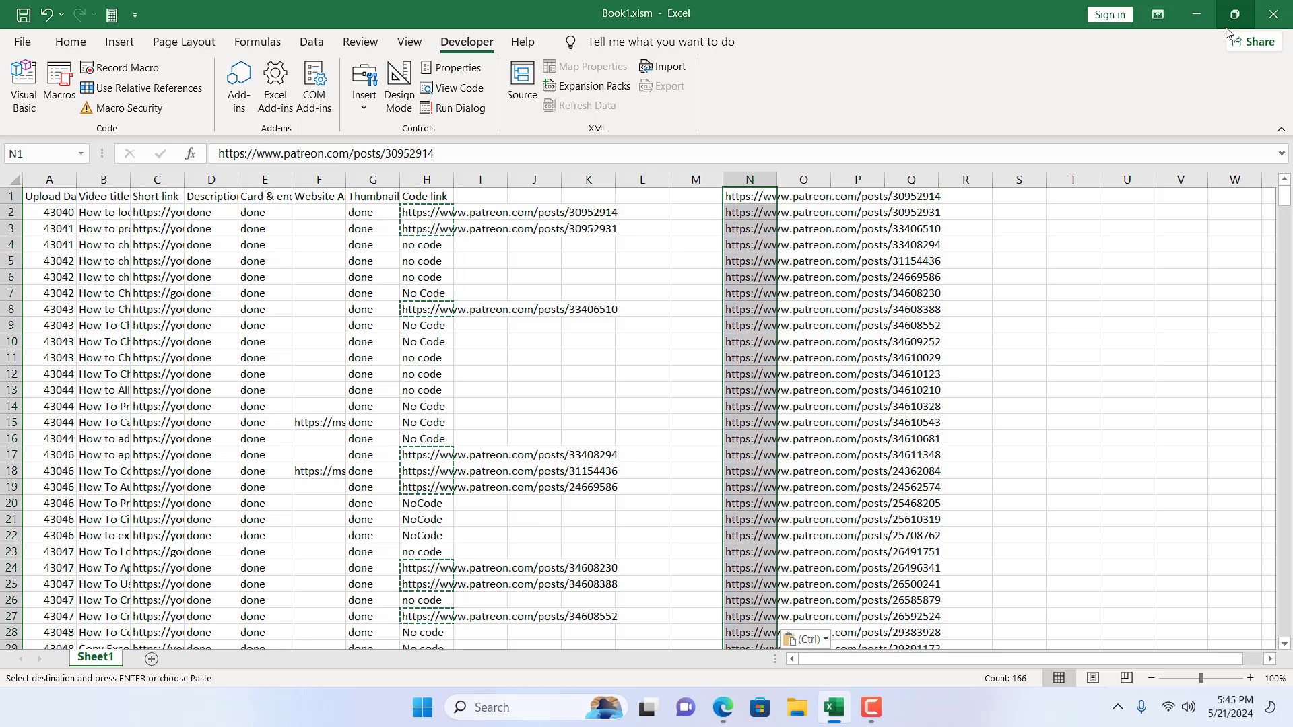
key(ctrl+z)
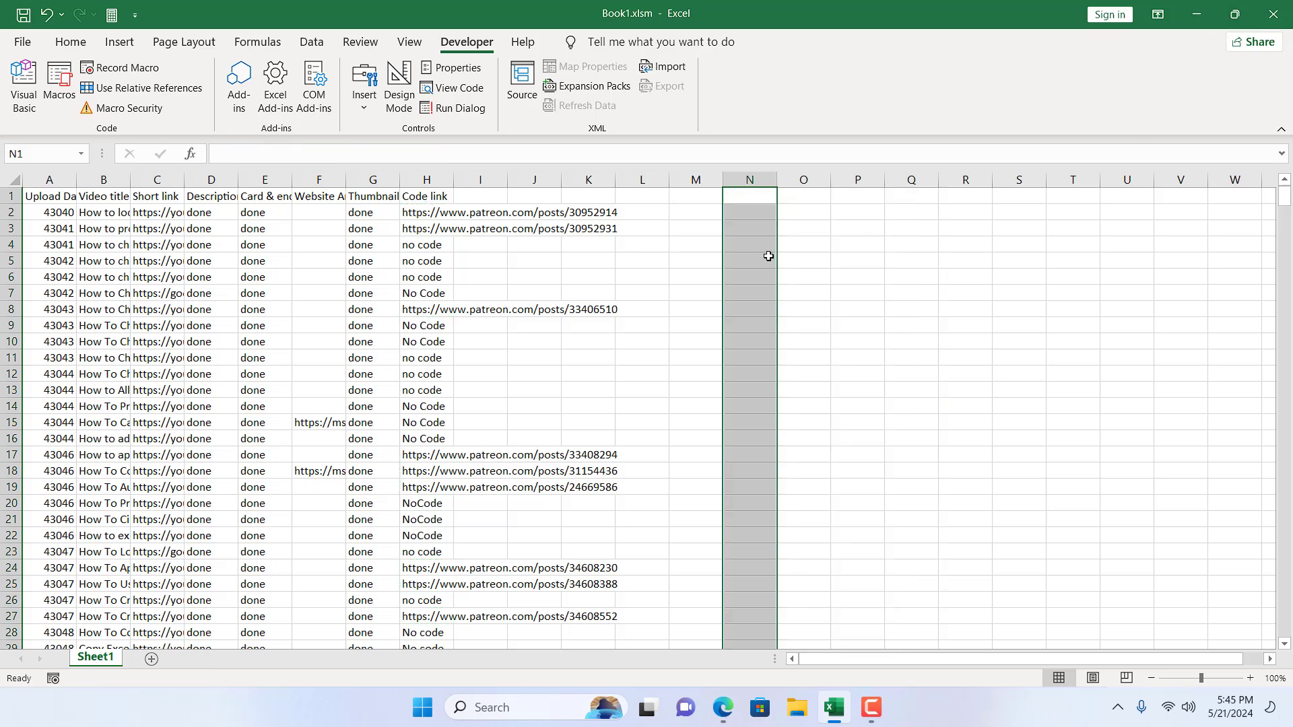
Step: Select cell P8 to clear the column N selection
click(871, 306)
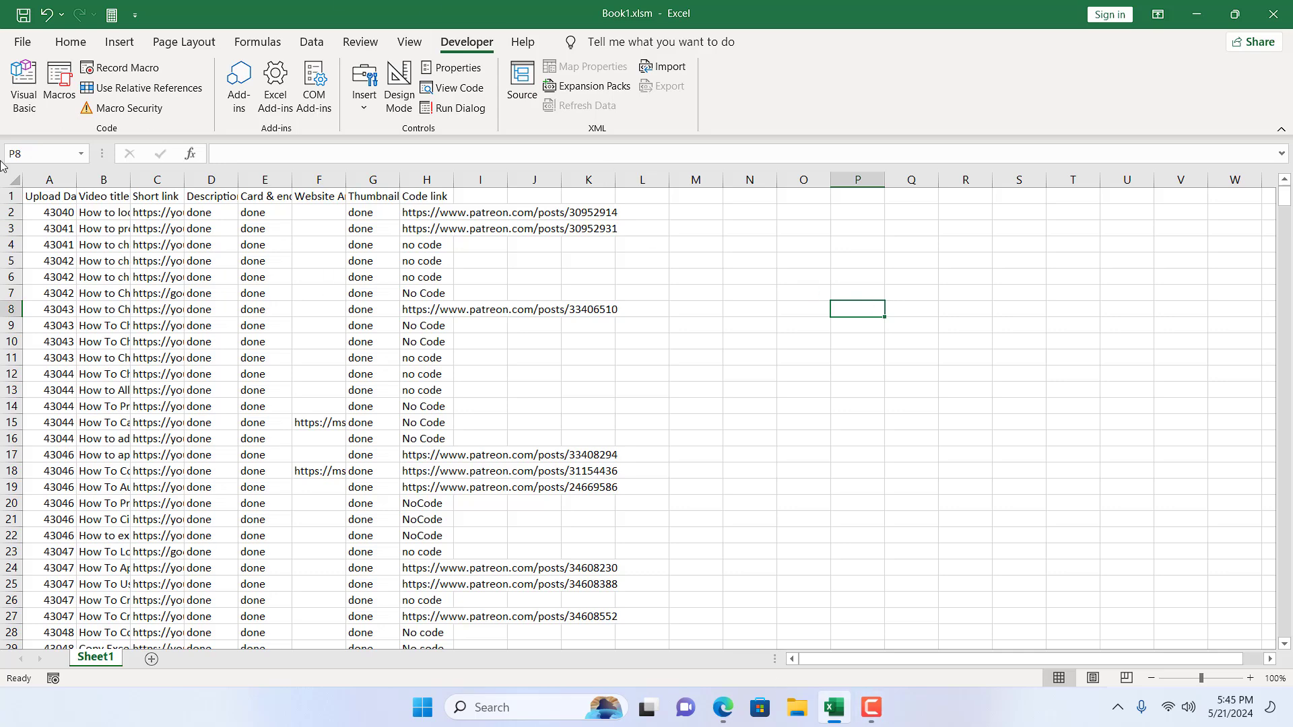
Step: Run CountAndSelectHyperlinks on the entire sheet, confirming 785 hyperlink cells found
click(59, 81)
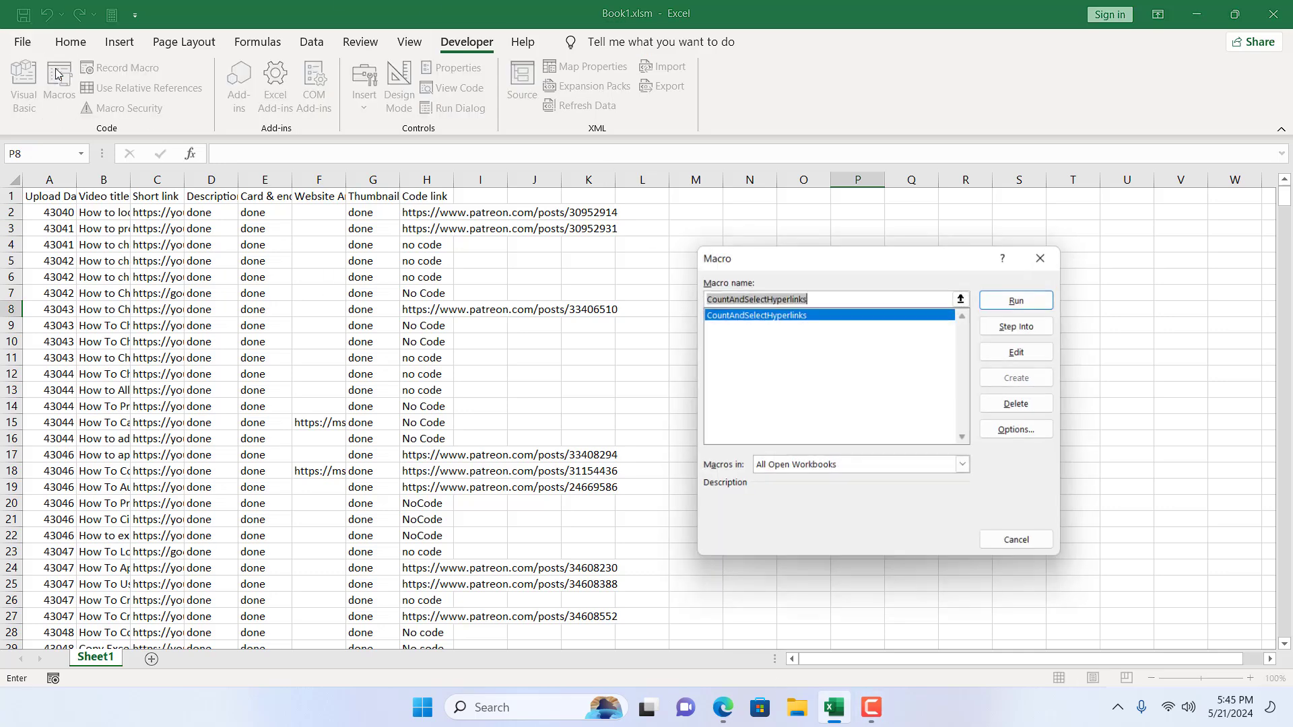
click(1020, 299)
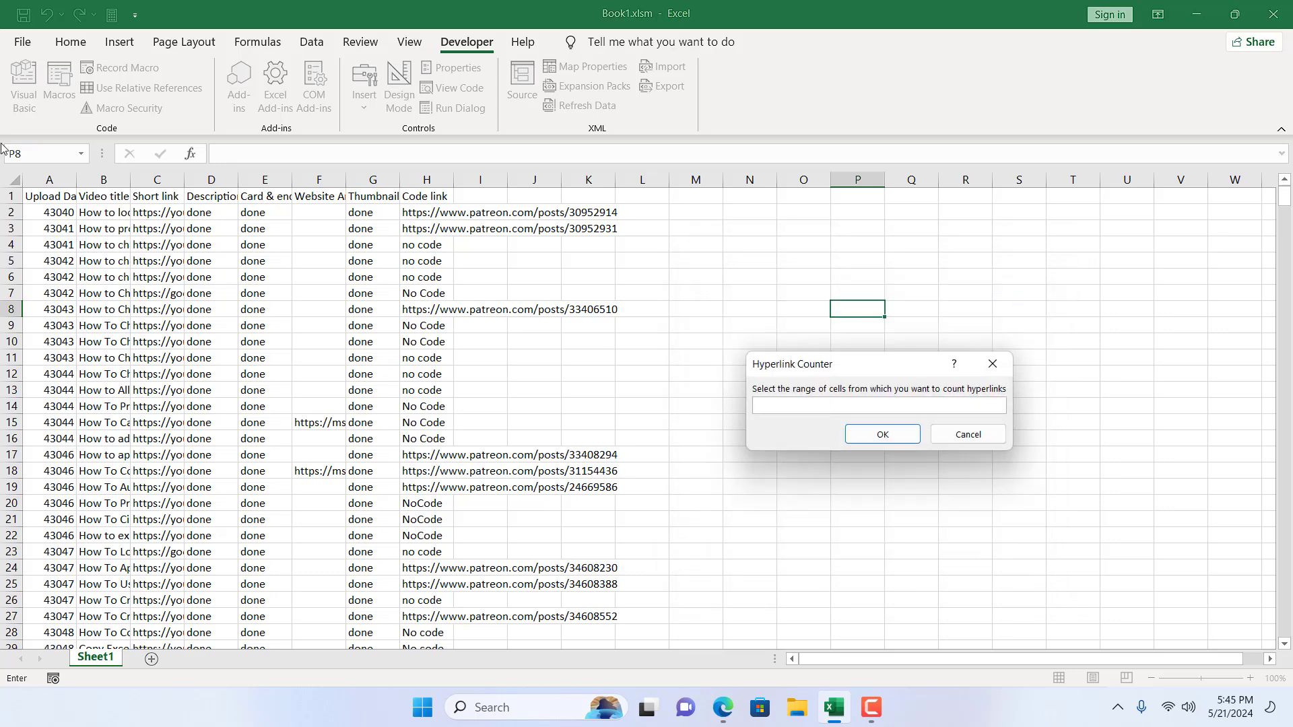
click(14, 181)
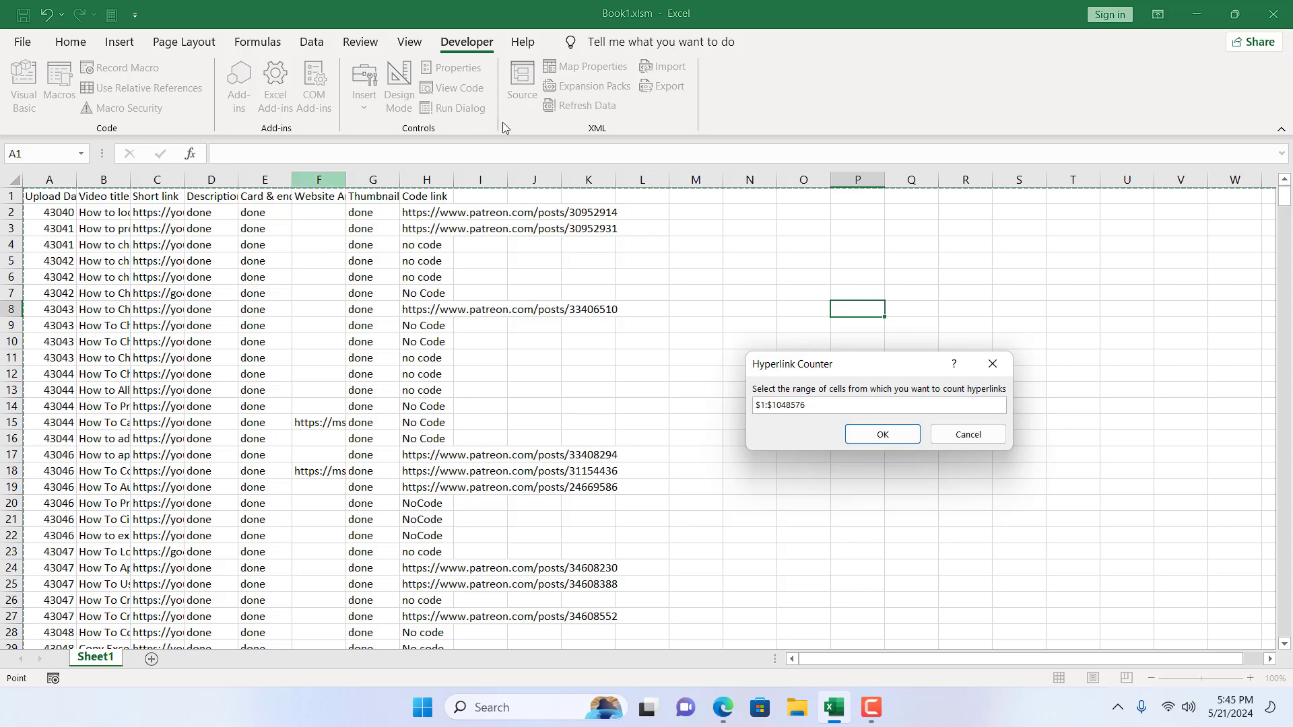
click(883, 435)
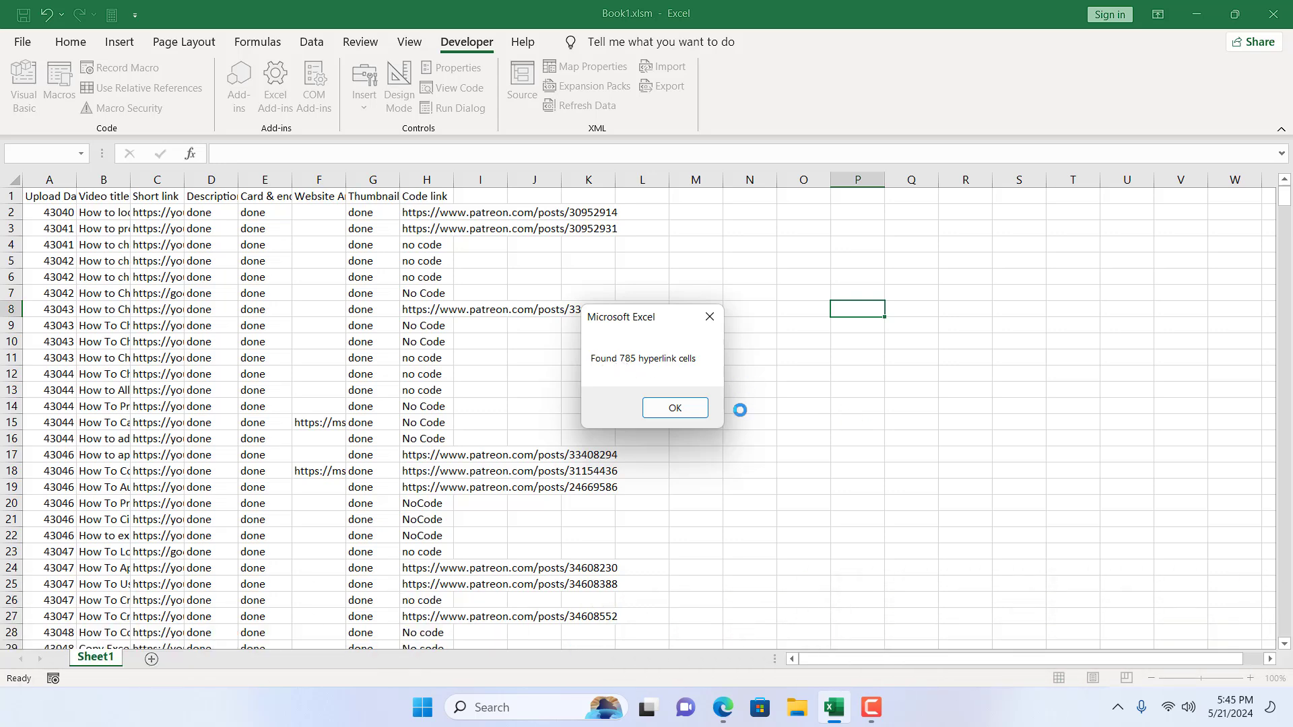
click(695, 409)
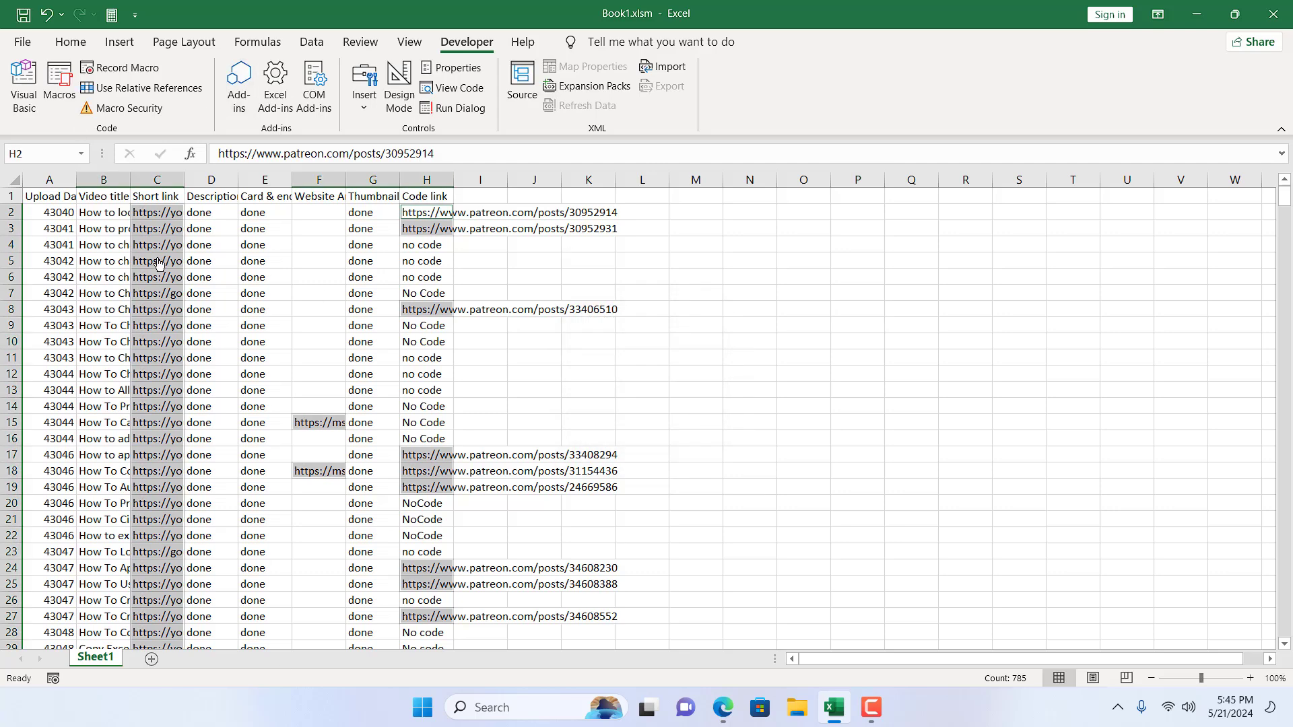
Step: Give the selected hyperlink cells a yellow fill
click(71, 42)
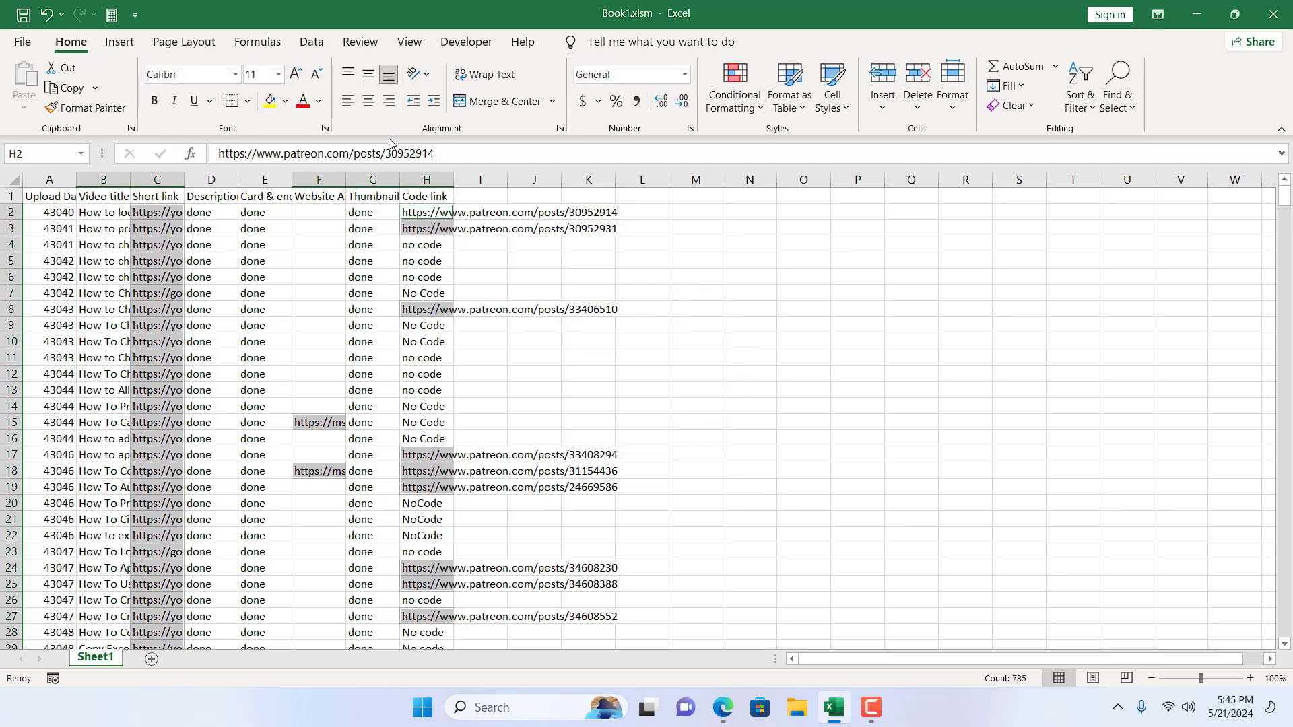
click(286, 101)
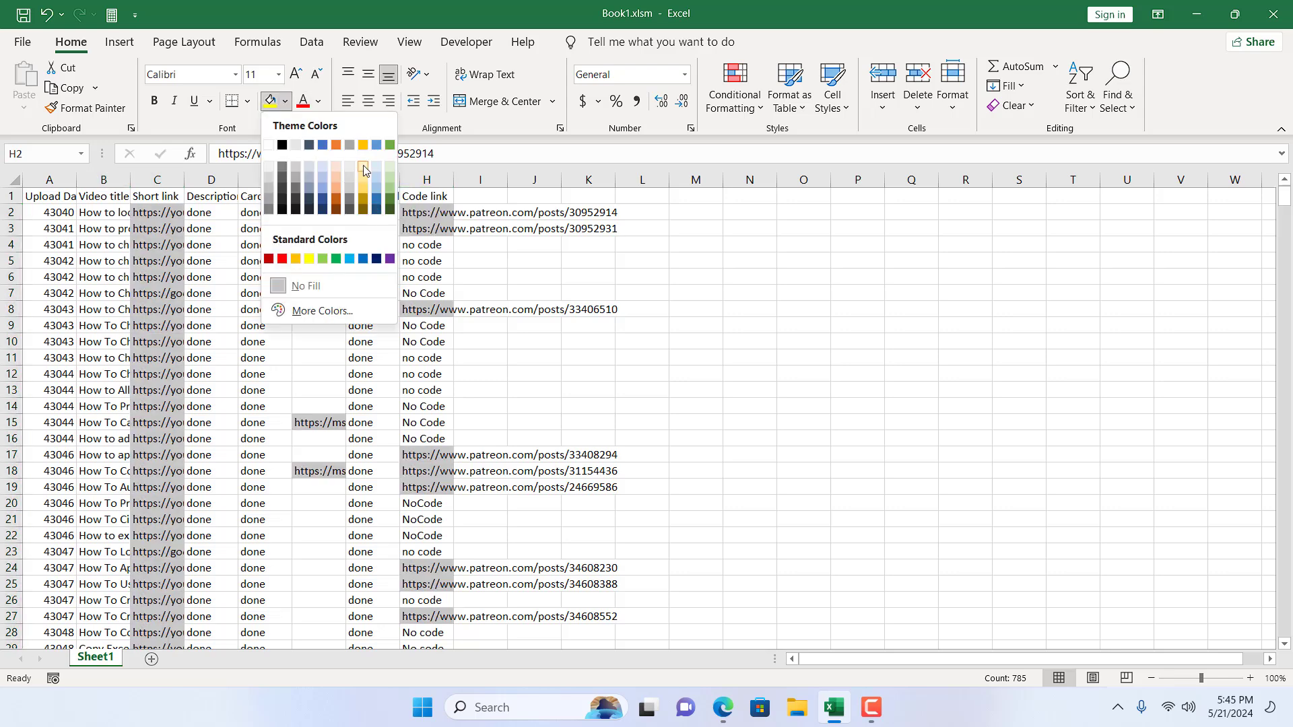
click(310, 260)
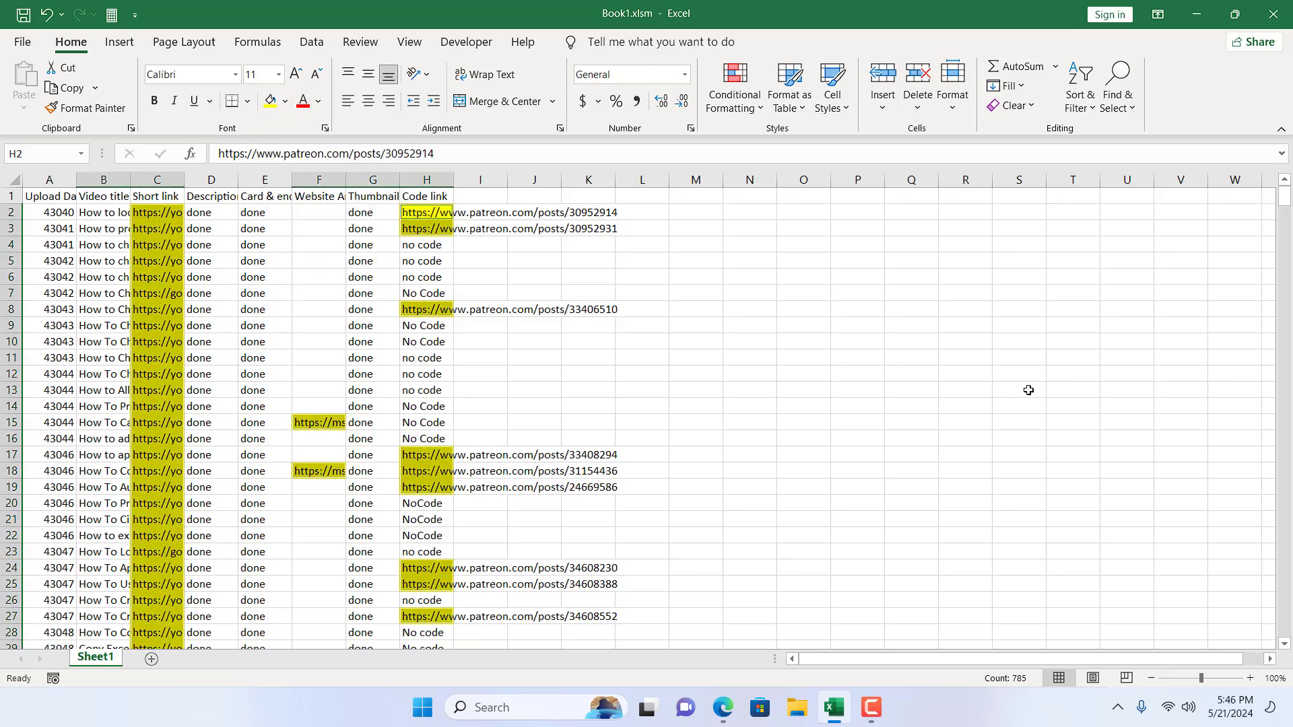
scroll(1025, 393, down, 12)
scroll(1030, 405, down, 12)
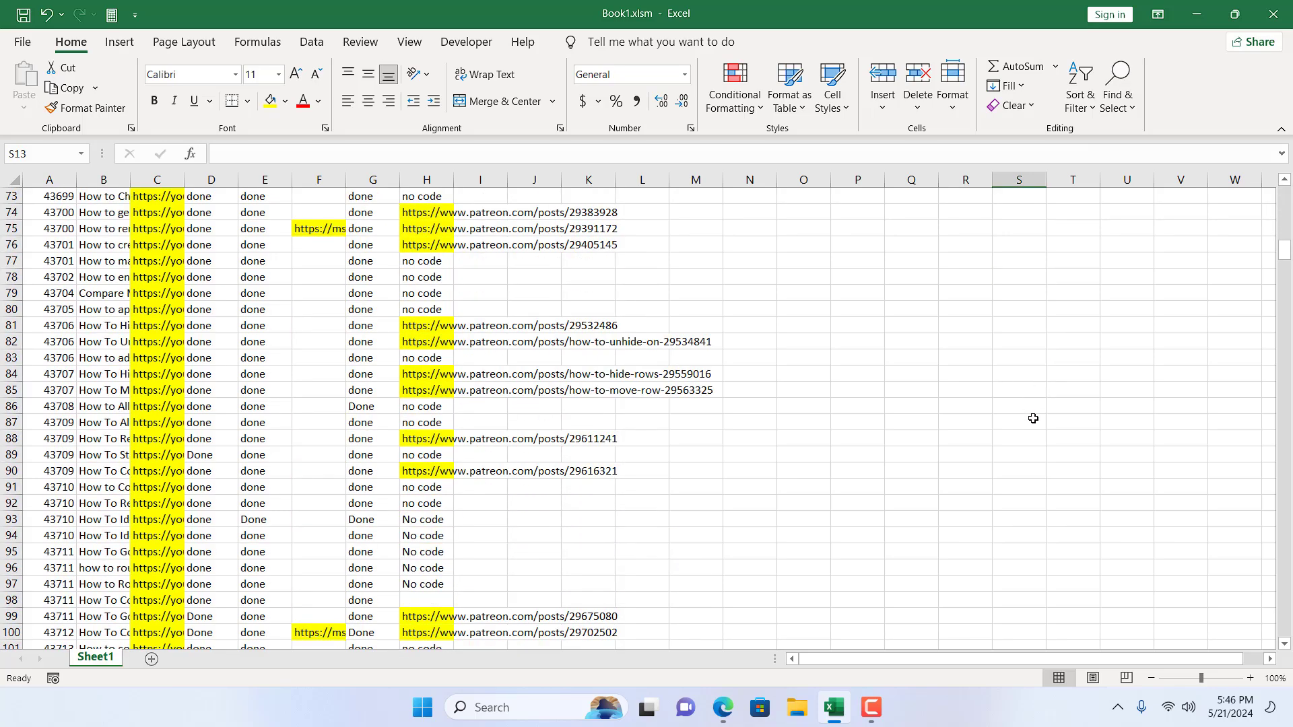
scroll(1036, 414, down, 12)
scroll(1040, 423, down, 10)
scroll(1041, 430, down, 14)
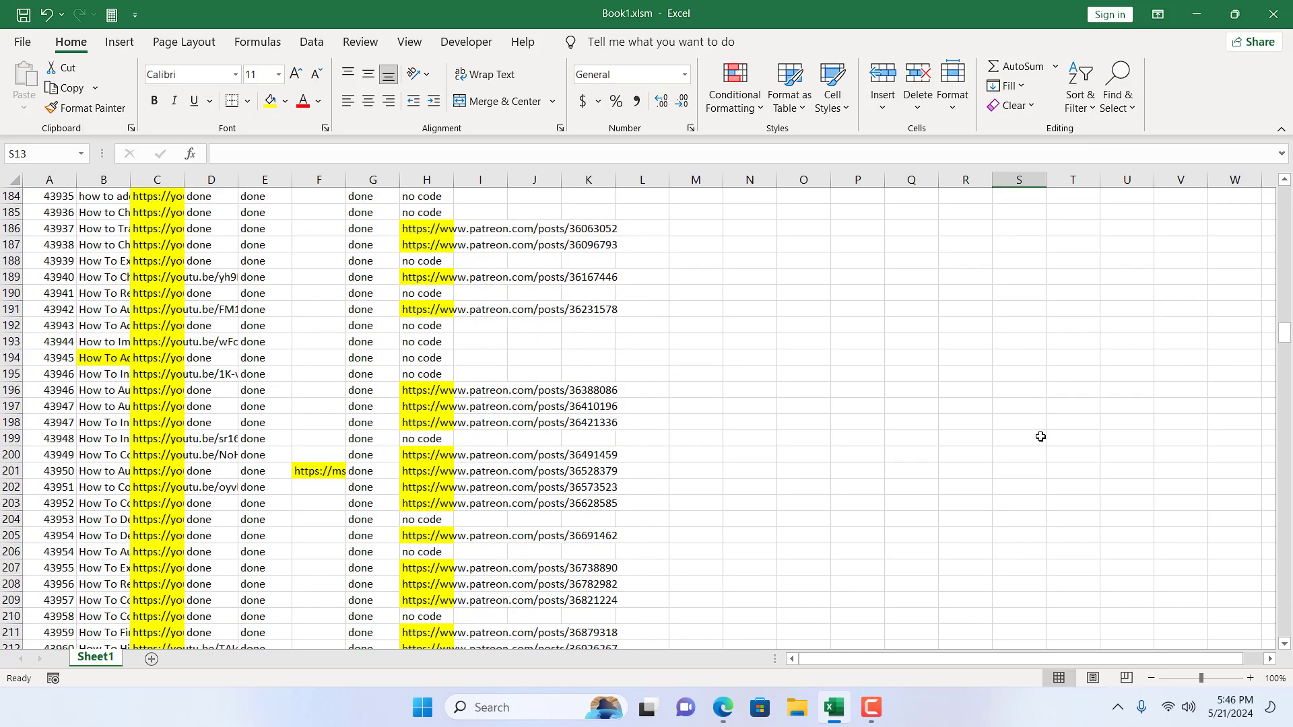
scroll(1041, 437, down, 4)
scroll(1041, 437, down, 4)
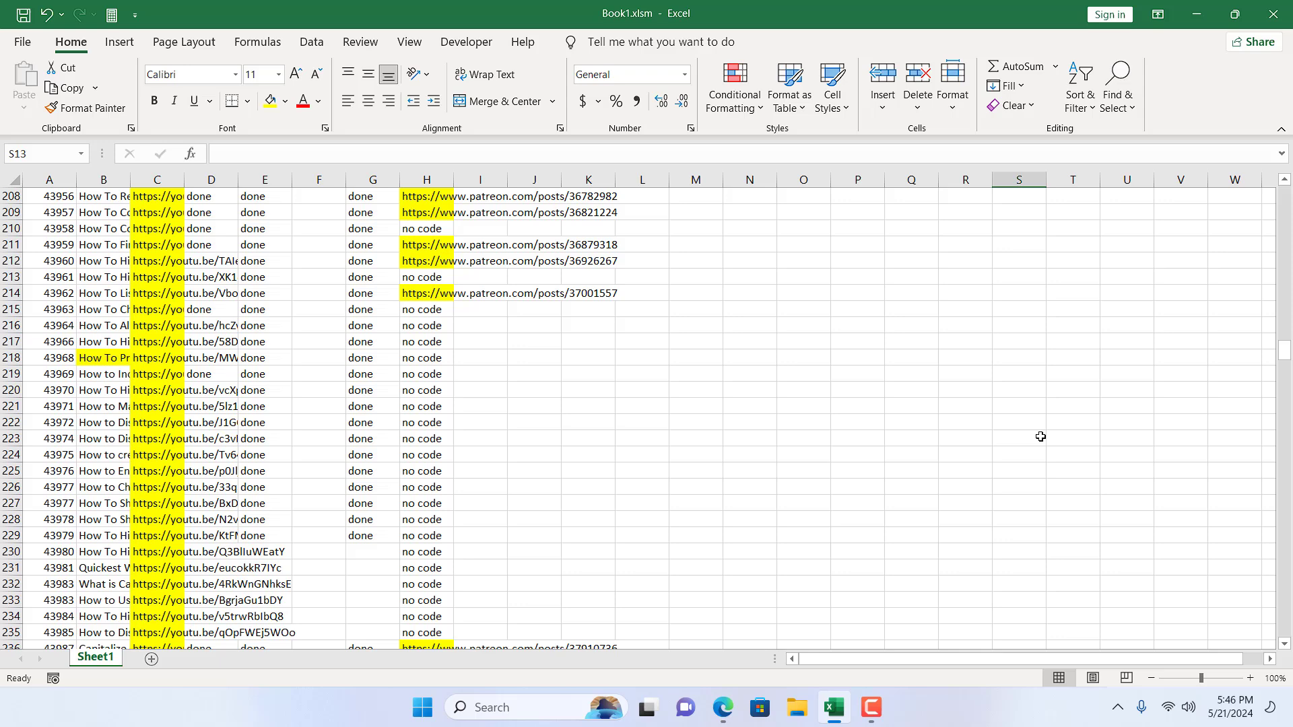
scroll(1041, 437, down, 1)
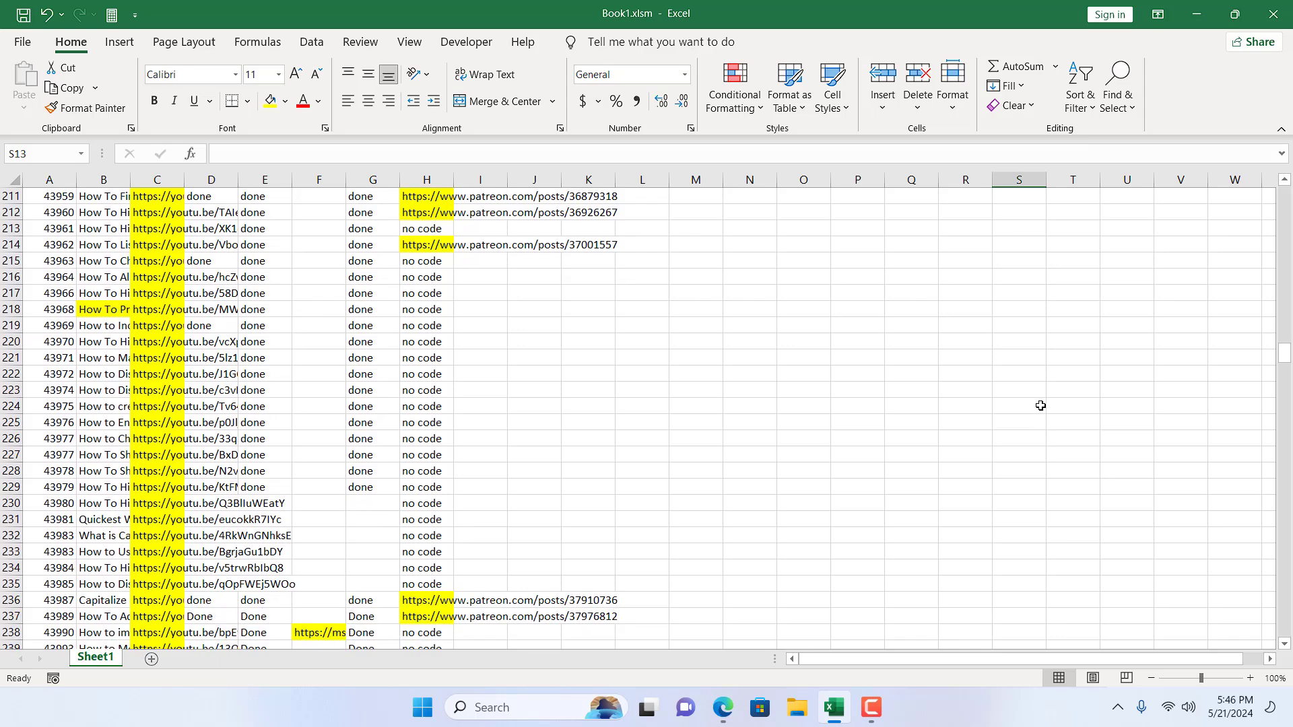